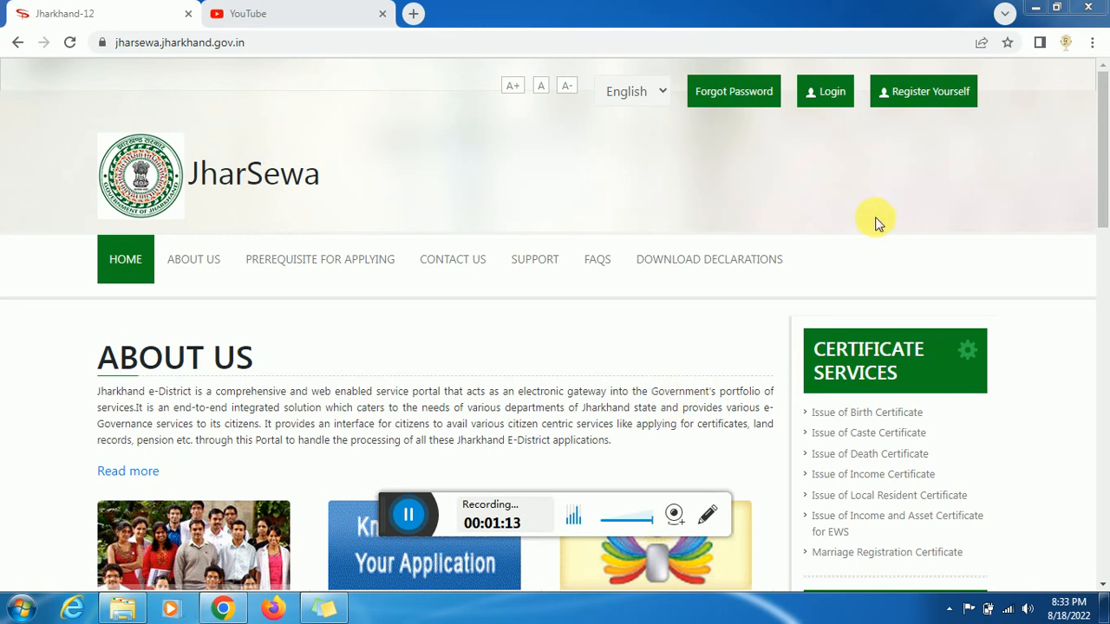
Open the self-registration form, look it over, and close it without registering
click(828, 102)
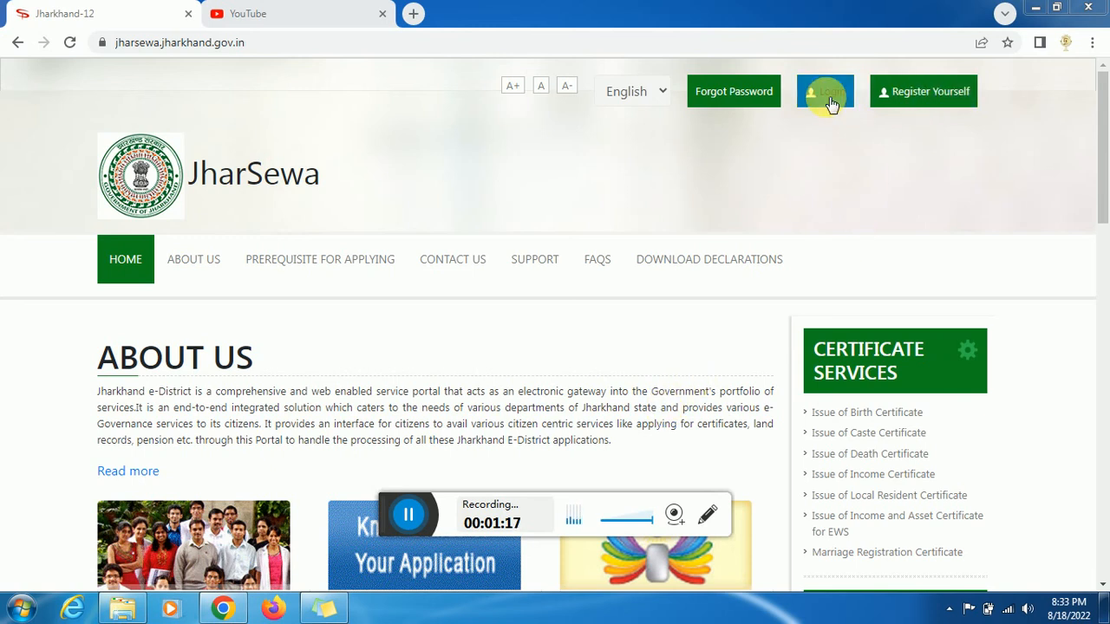
click(920, 100)
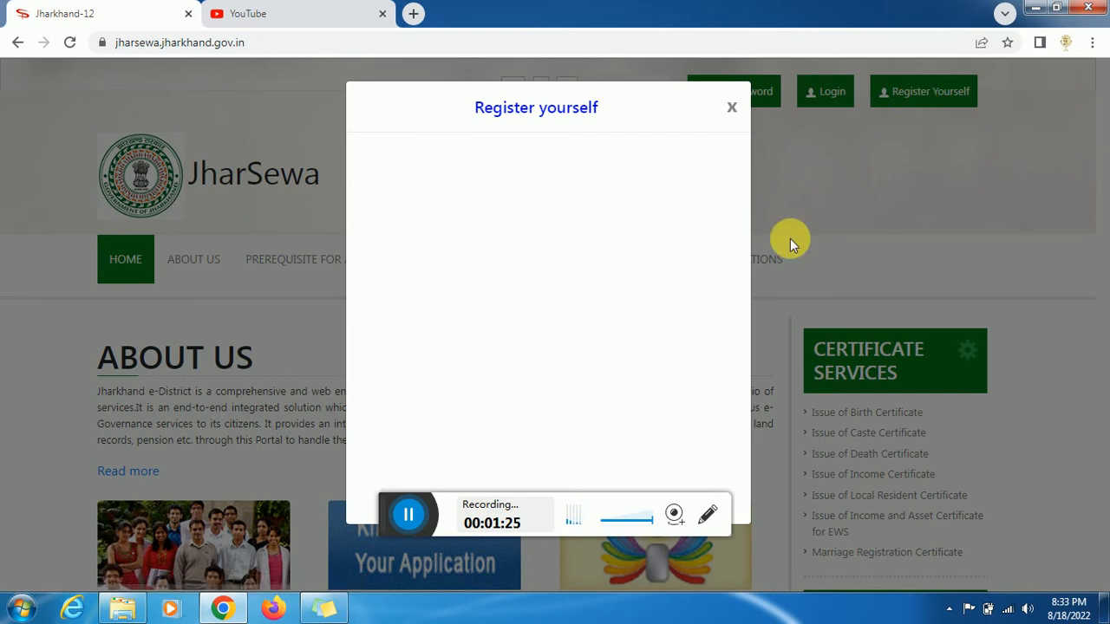
click(579, 260)
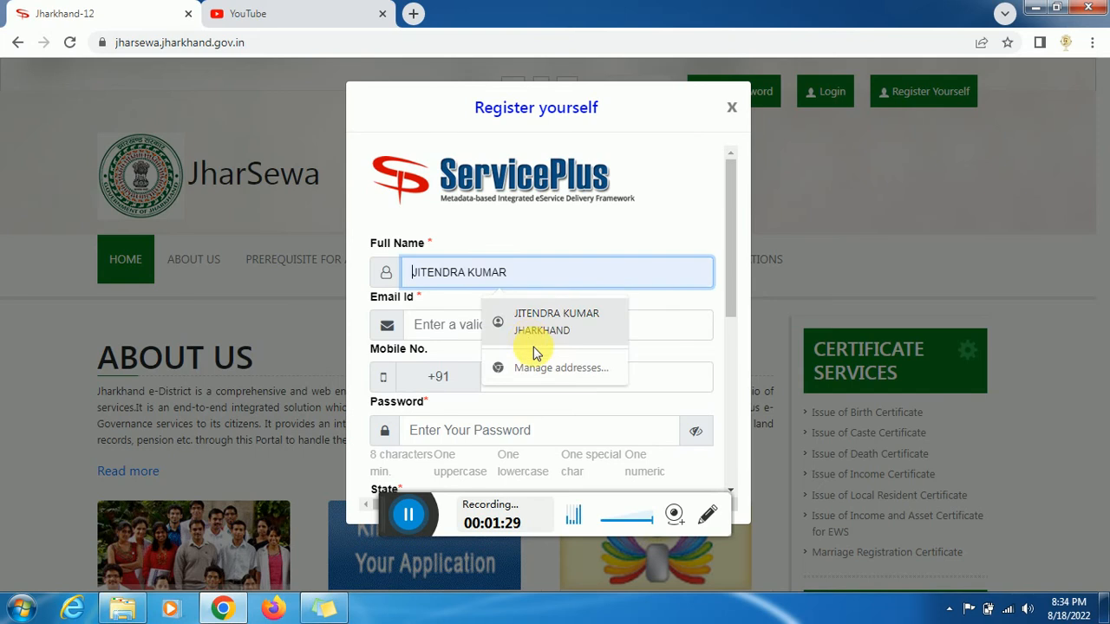
click(667, 354)
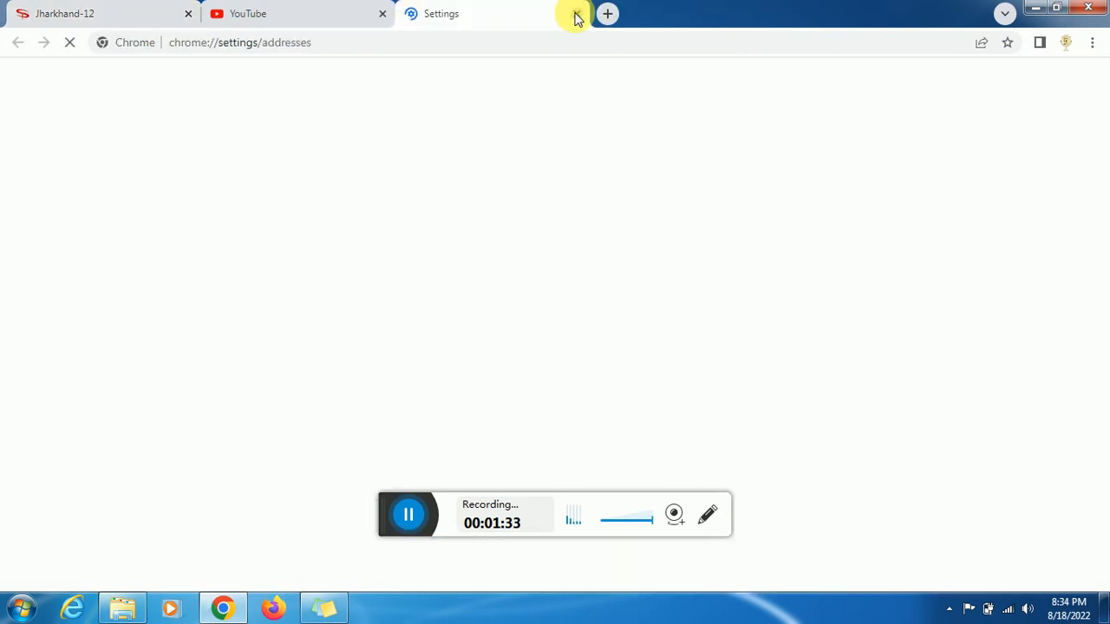
click(576, 14)
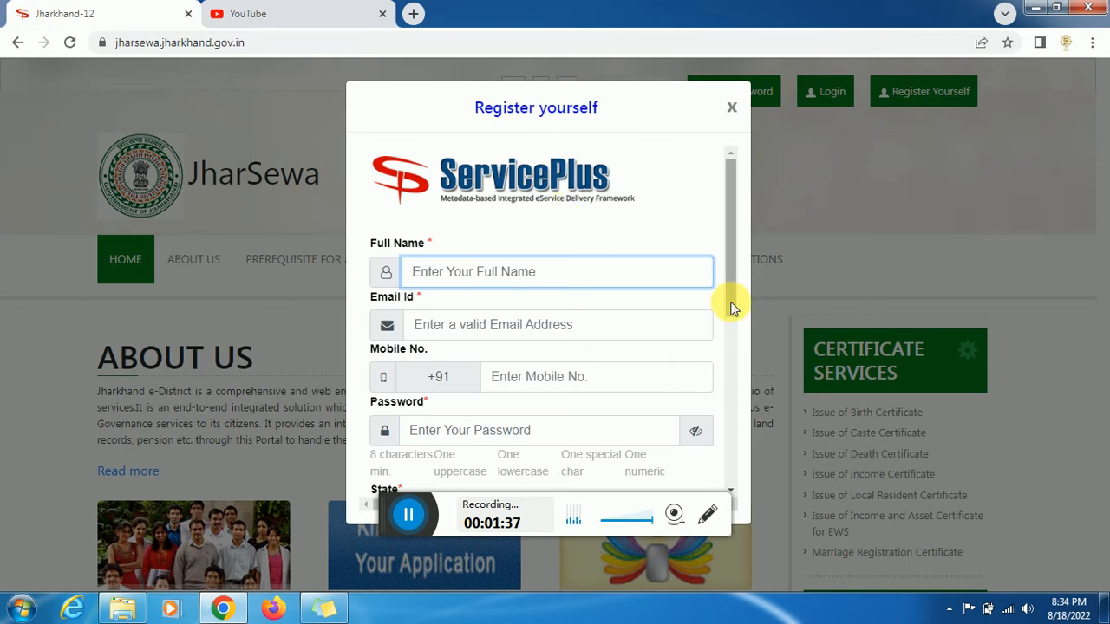
drag(731, 303, 726, 366)
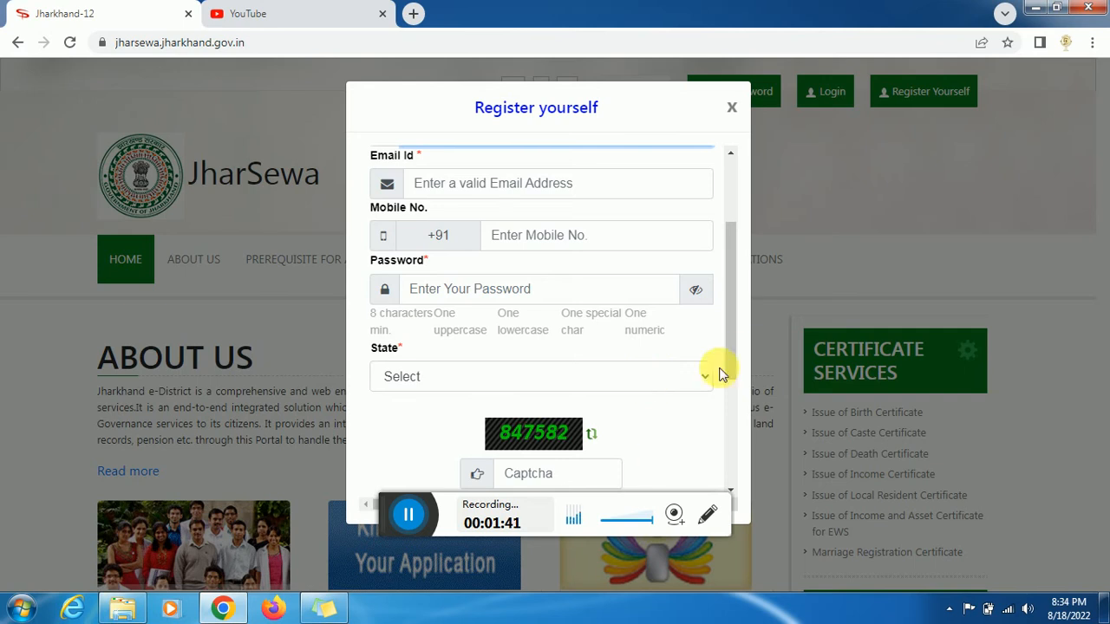
scroll(711, 386, down, 2)
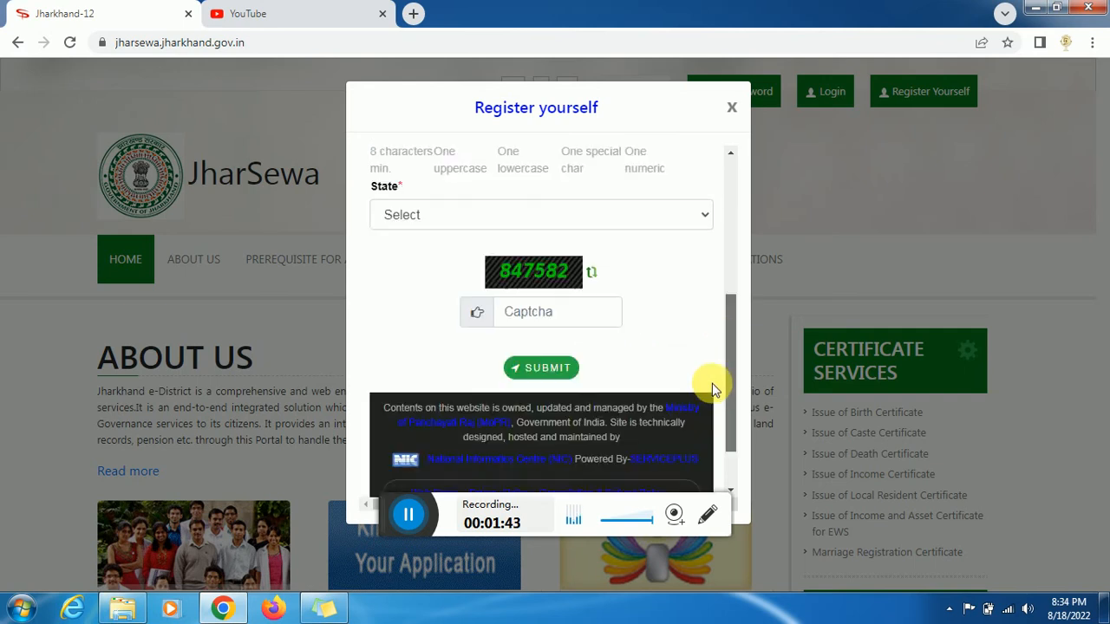
scroll(713, 371, up, 2)
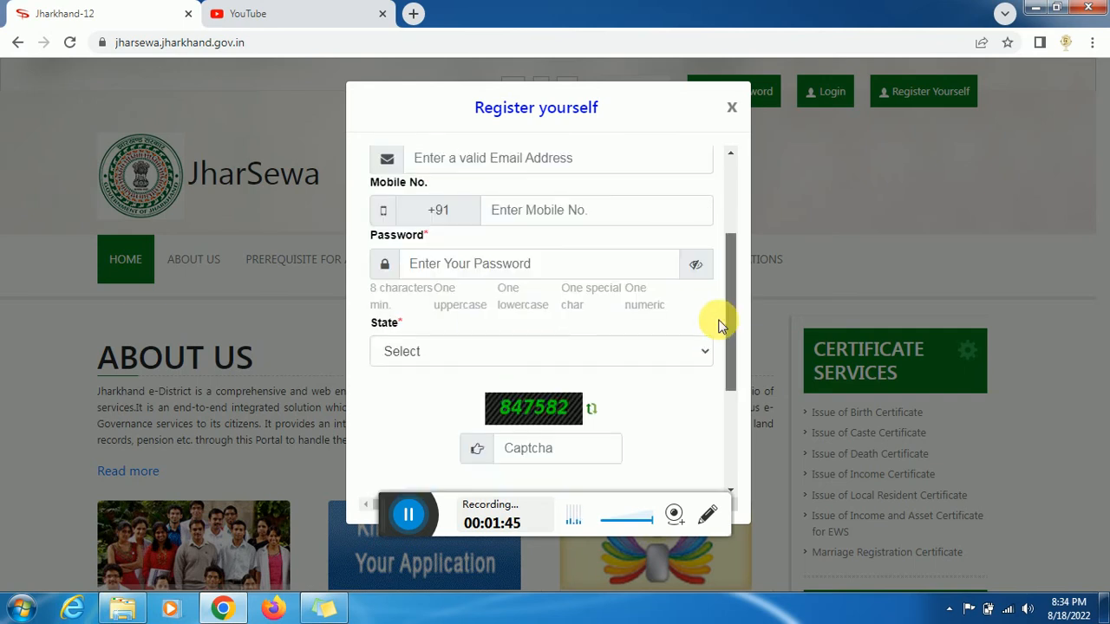
click(733, 111)
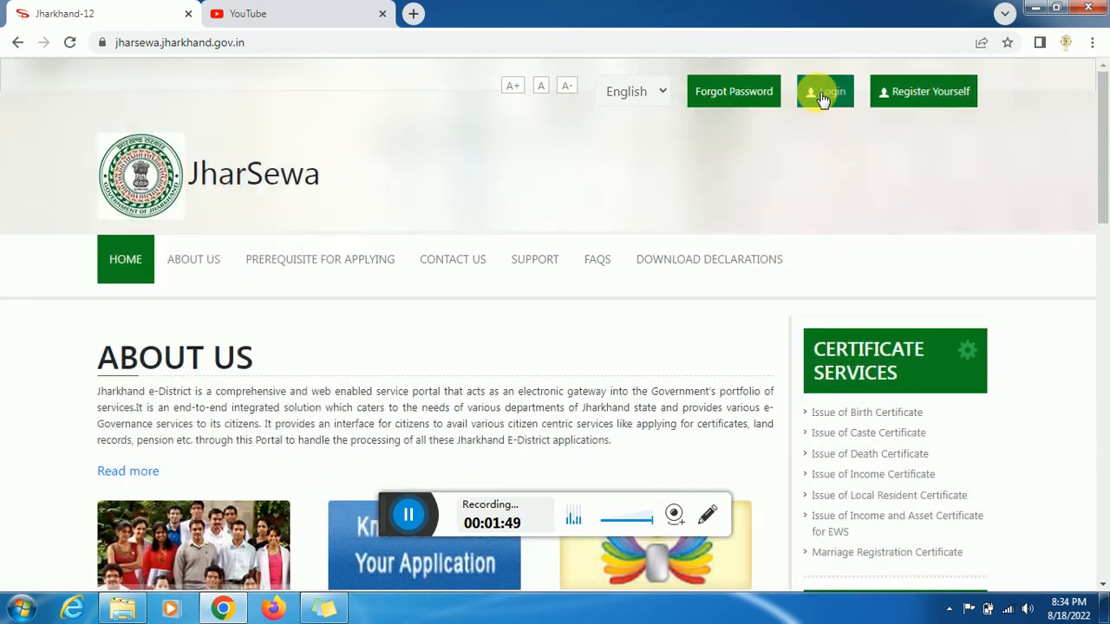
Log in with the Login ID, password and captcha
click(822, 94)
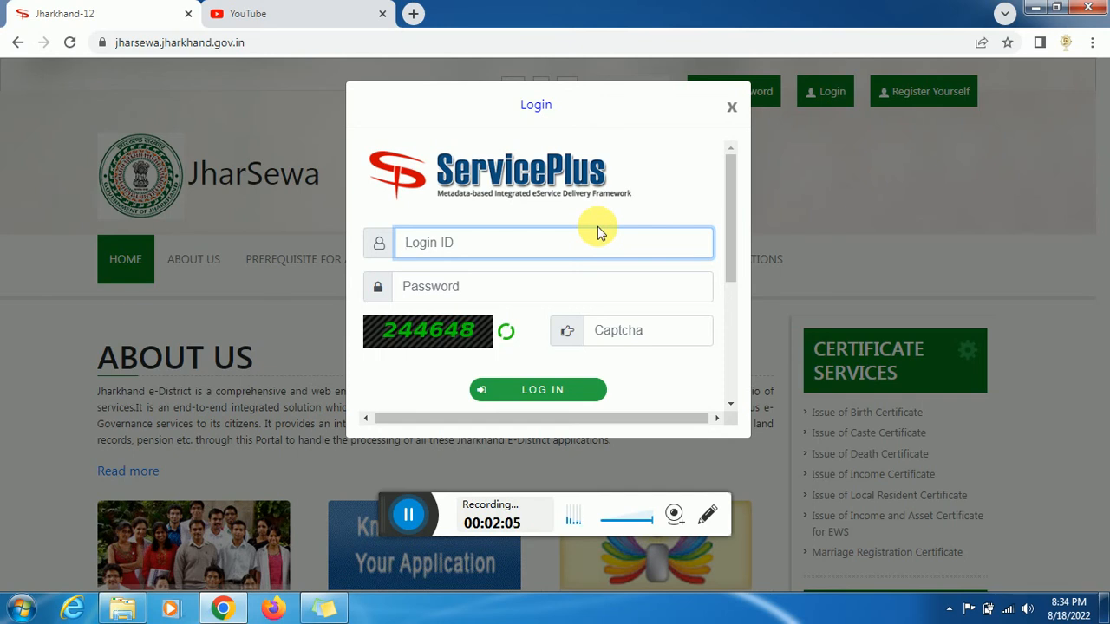
click(458, 460)
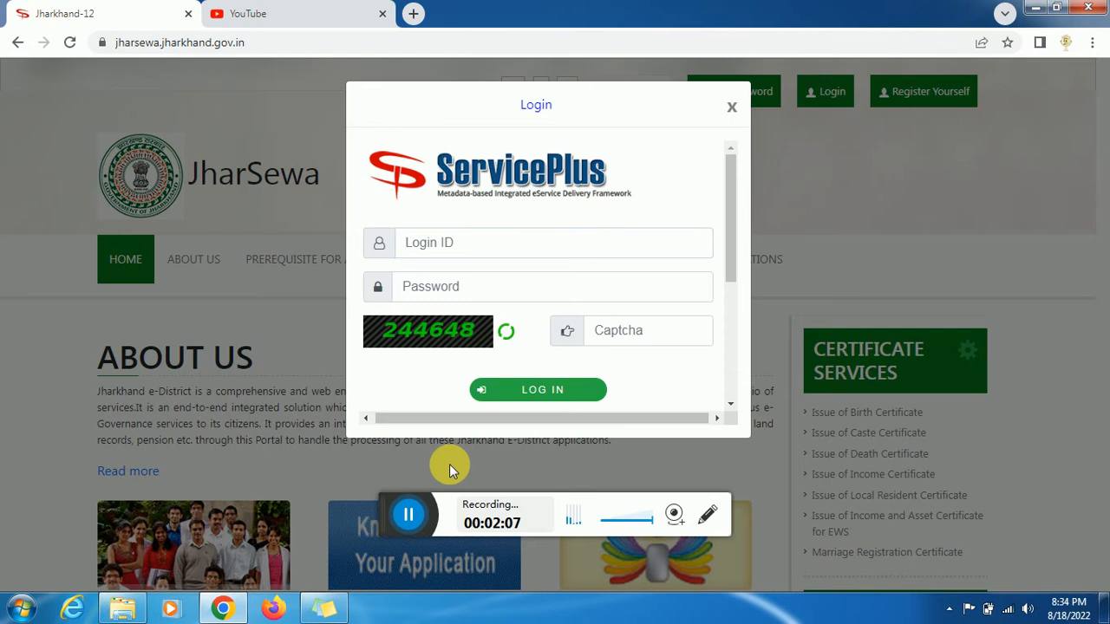
click(412, 513)
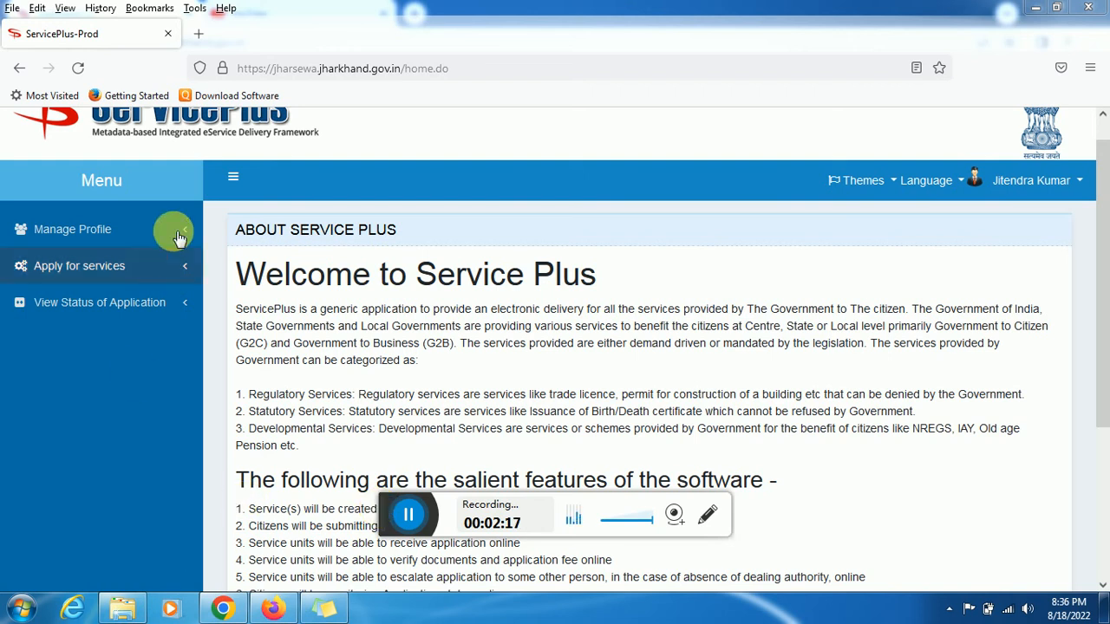
Open View all available services under Apply for services and go to page 2 of the list
click(144, 265)
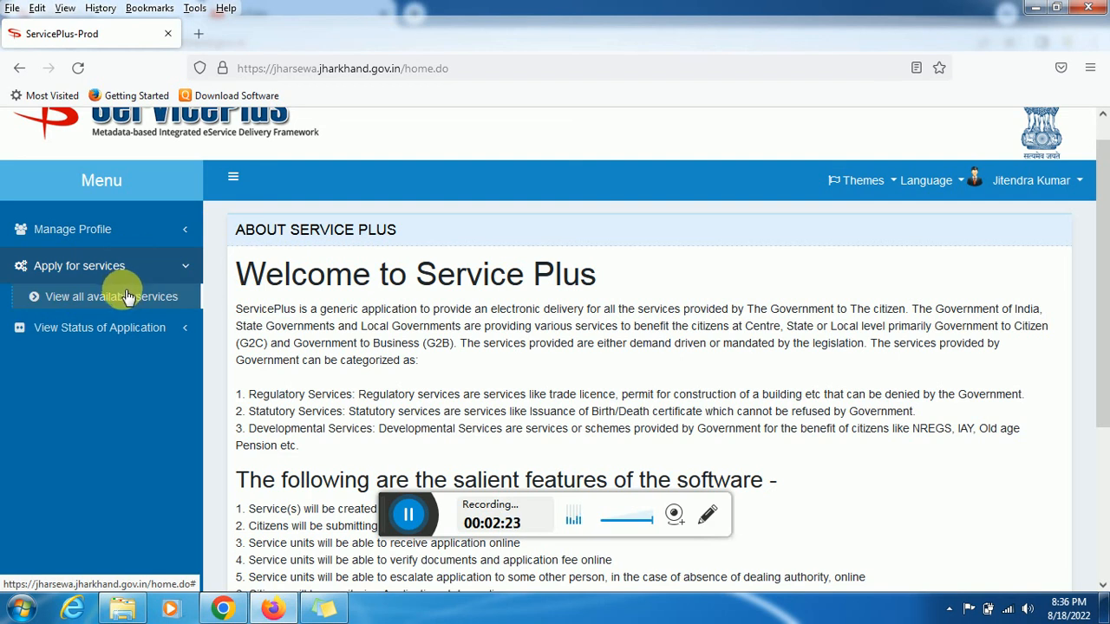
click(134, 297)
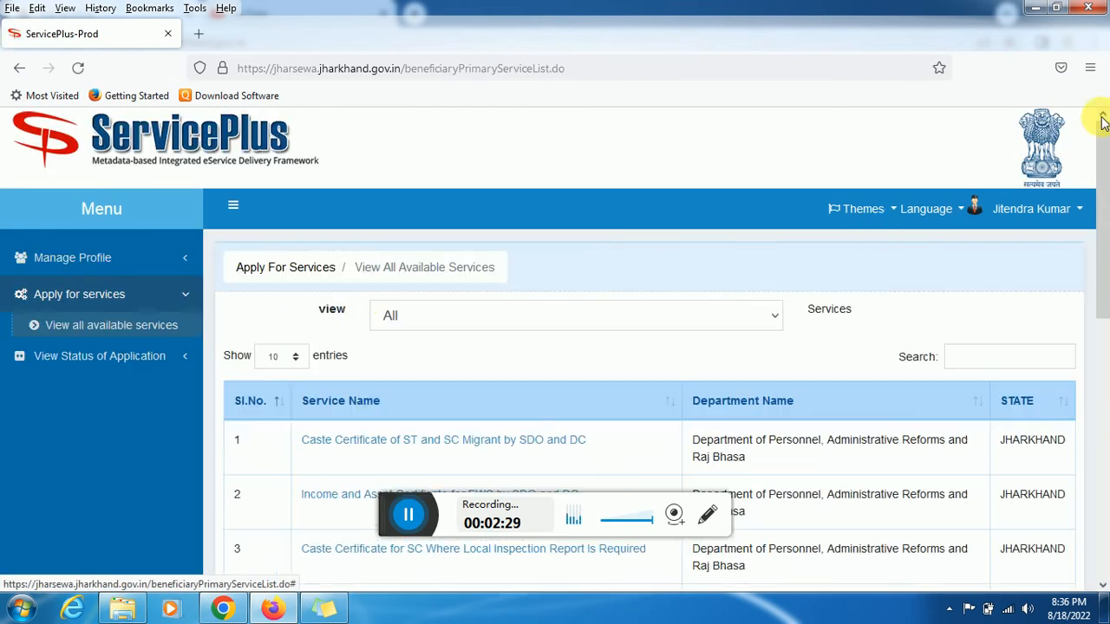
drag(1107, 155, 1103, 365)
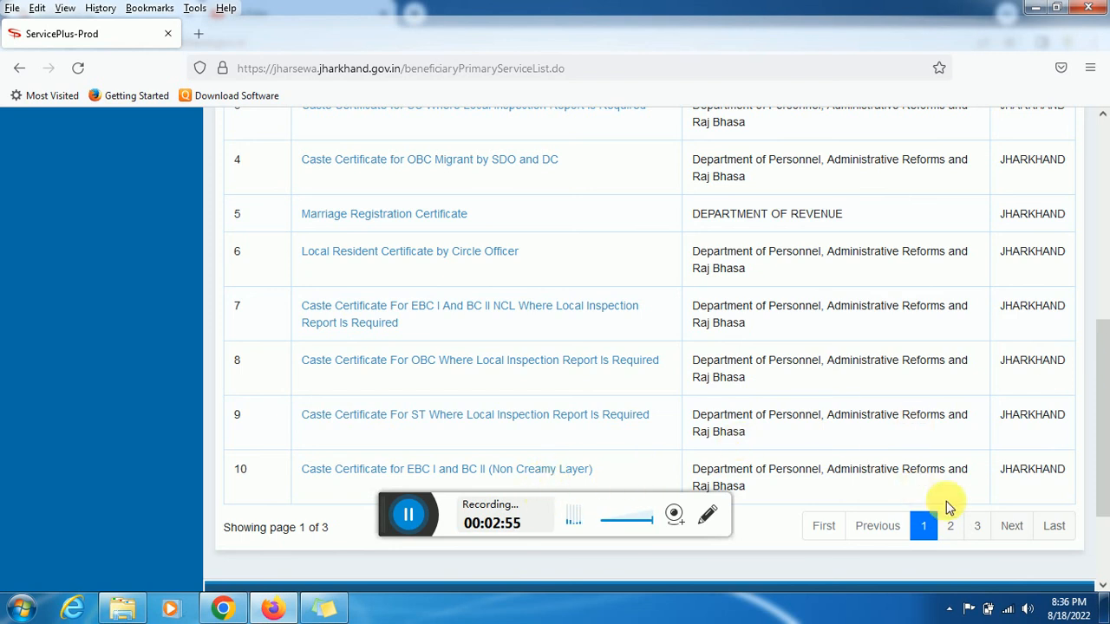
click(950, 526)
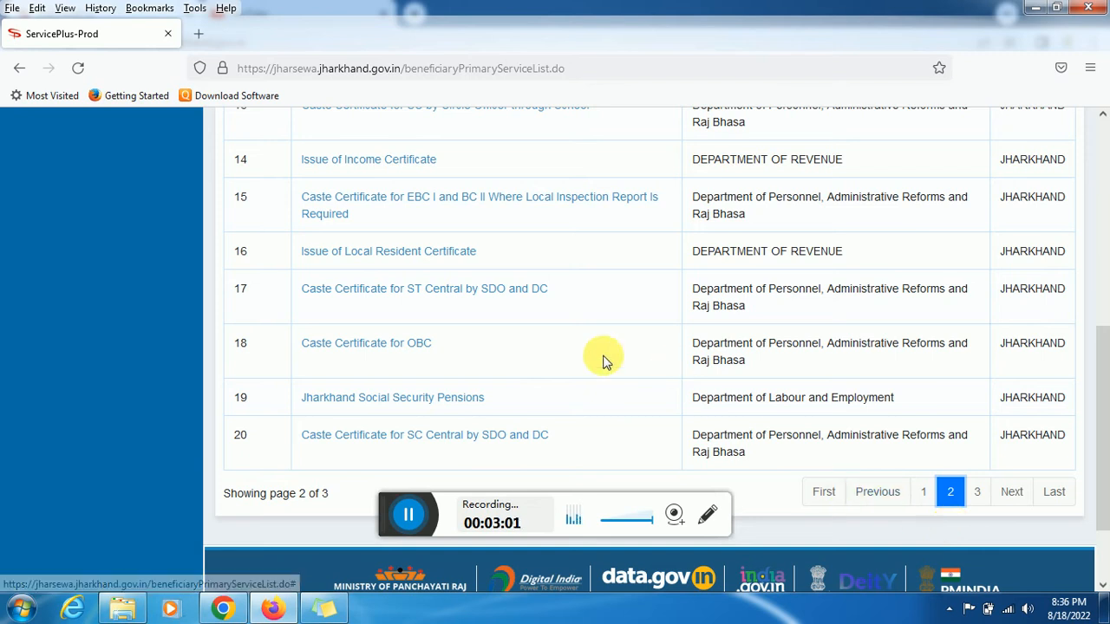
Open the Caste Certificate for OBC application form and scroll down to its fields
click(406, 346)
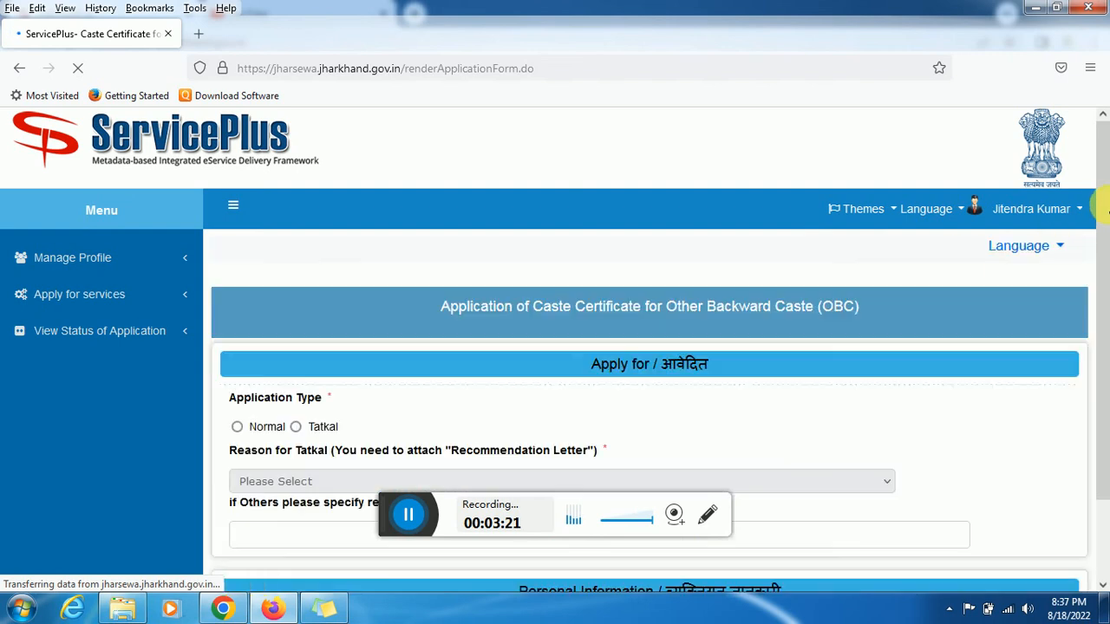
scroll(1098, 256, down, 2)
scroll(1098, 186, down, 5)
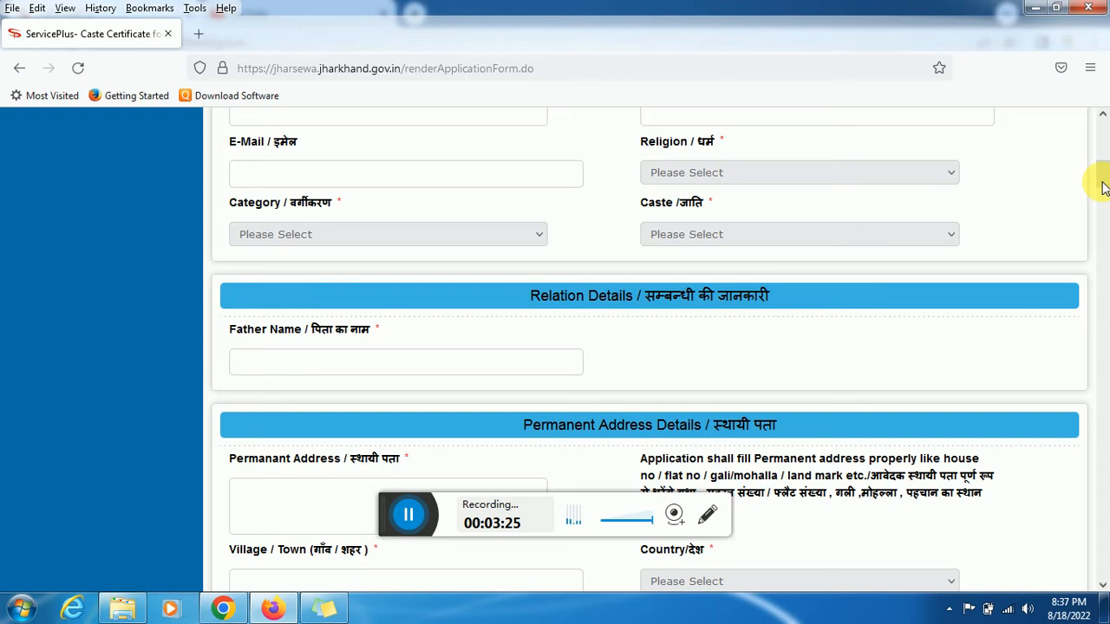
drag(1103, 187, 1103, 136)
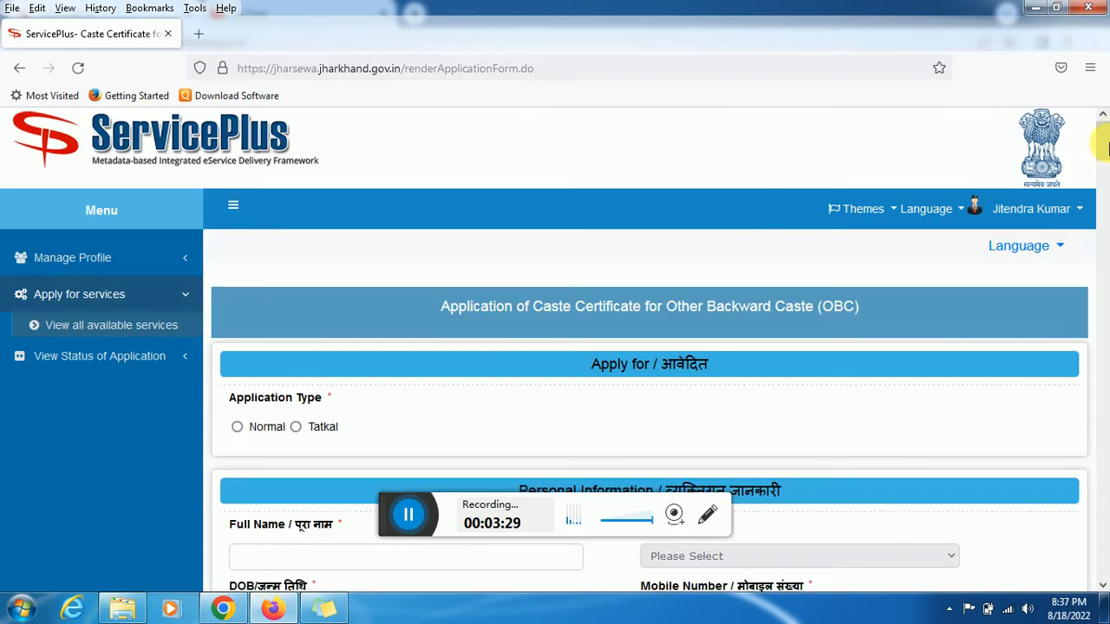
scroll(1104, 165, down, 2)
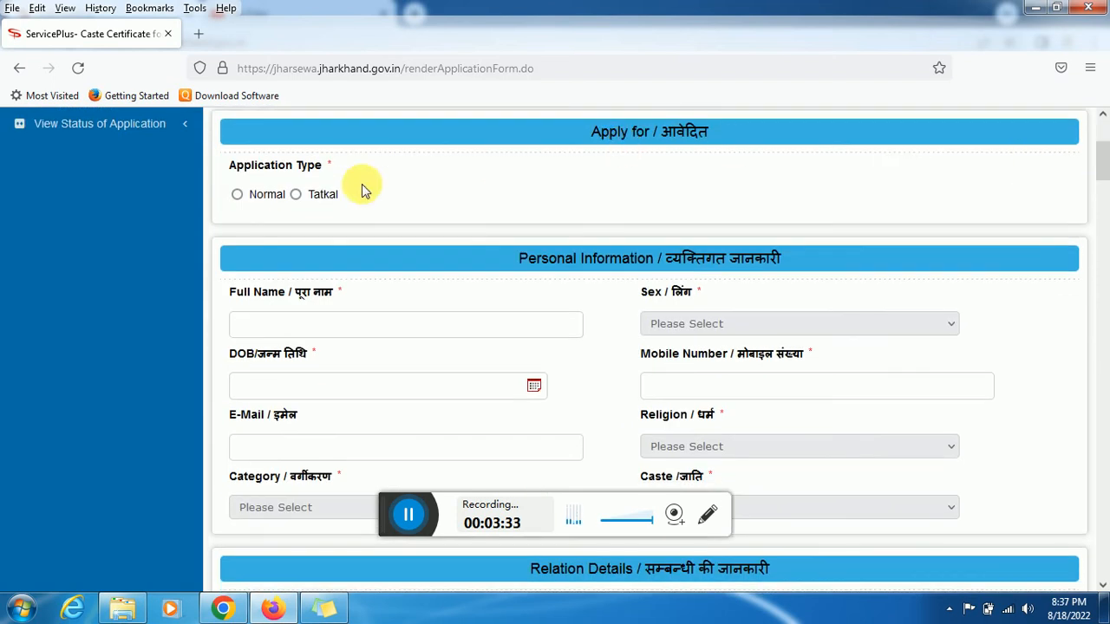
Set Application Type to Normal after checking the Tatkal reason options
click(271, 198)
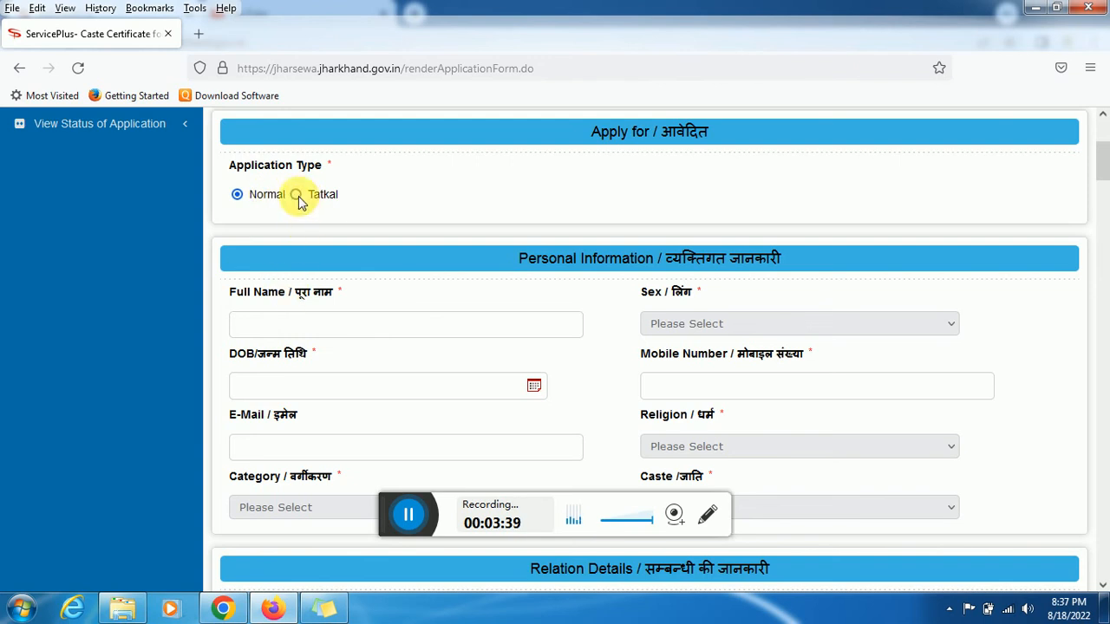
click(297, 196)
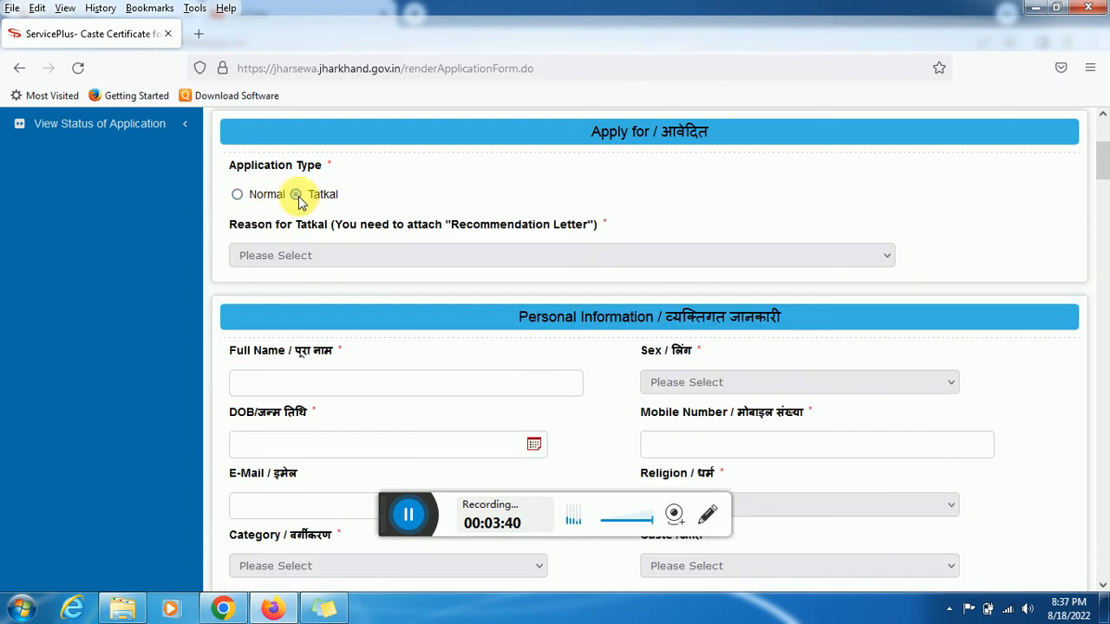
click(306, 257)
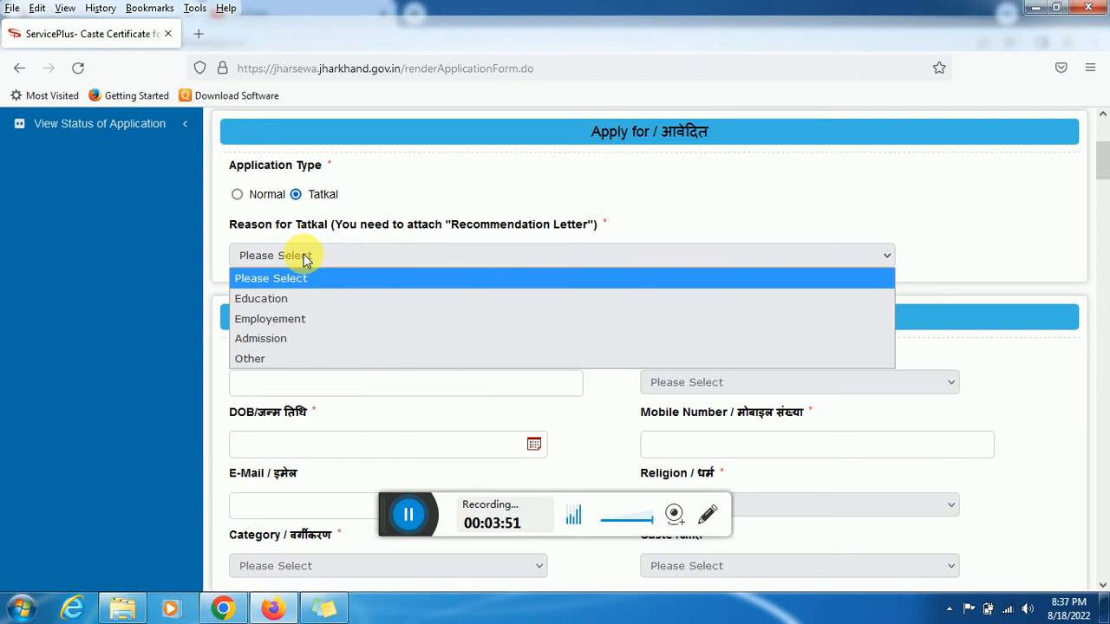
click(243, 197)
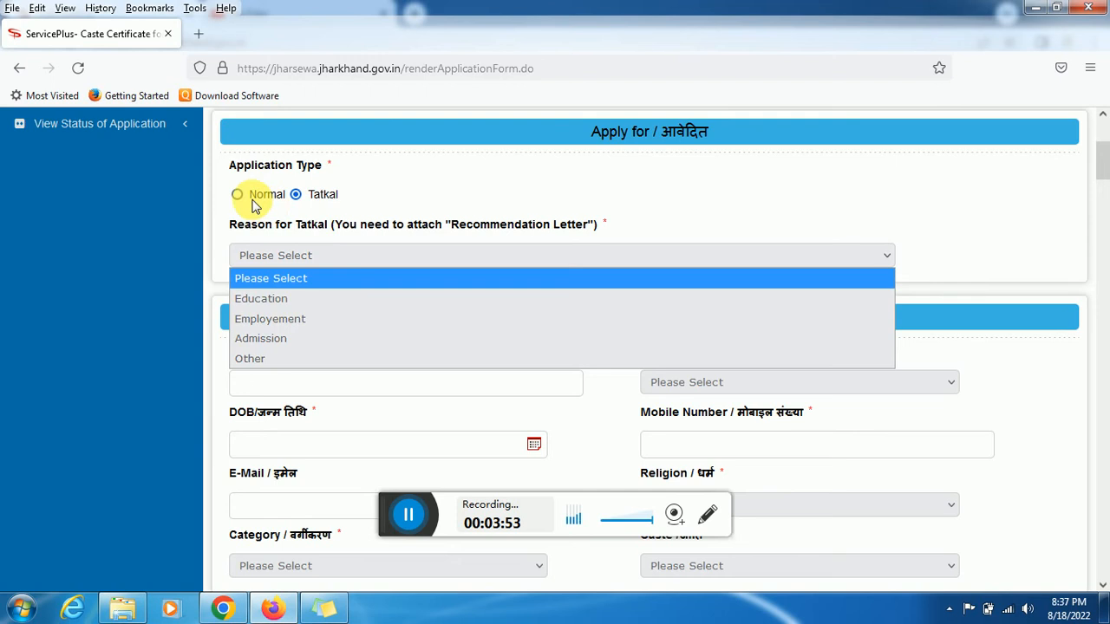
click(253, 200)
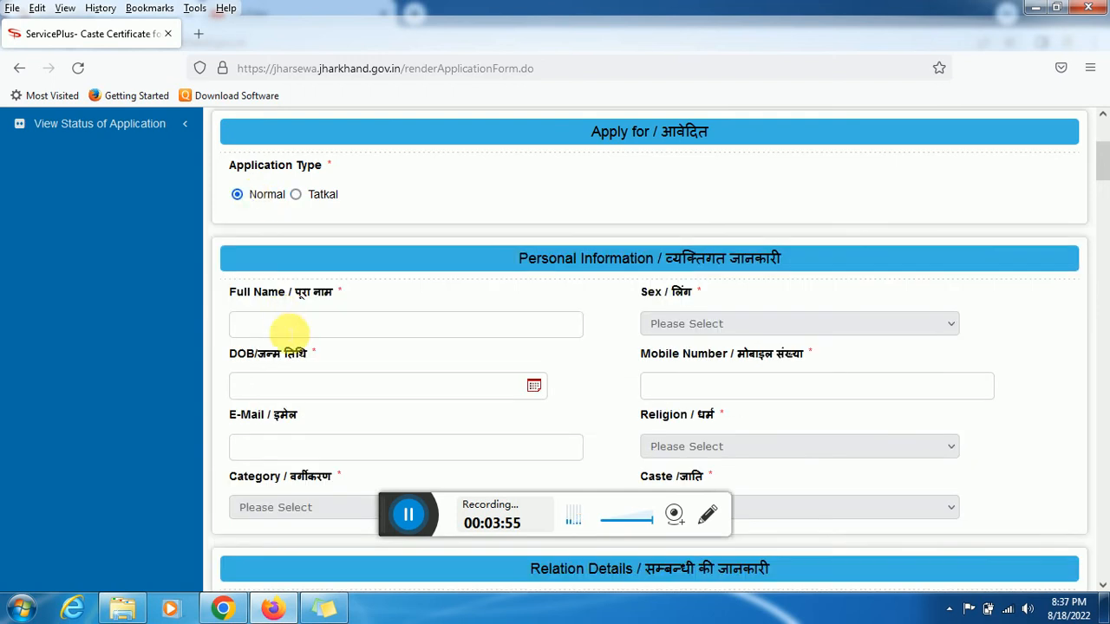
scroll(1103, 173, down, 3)
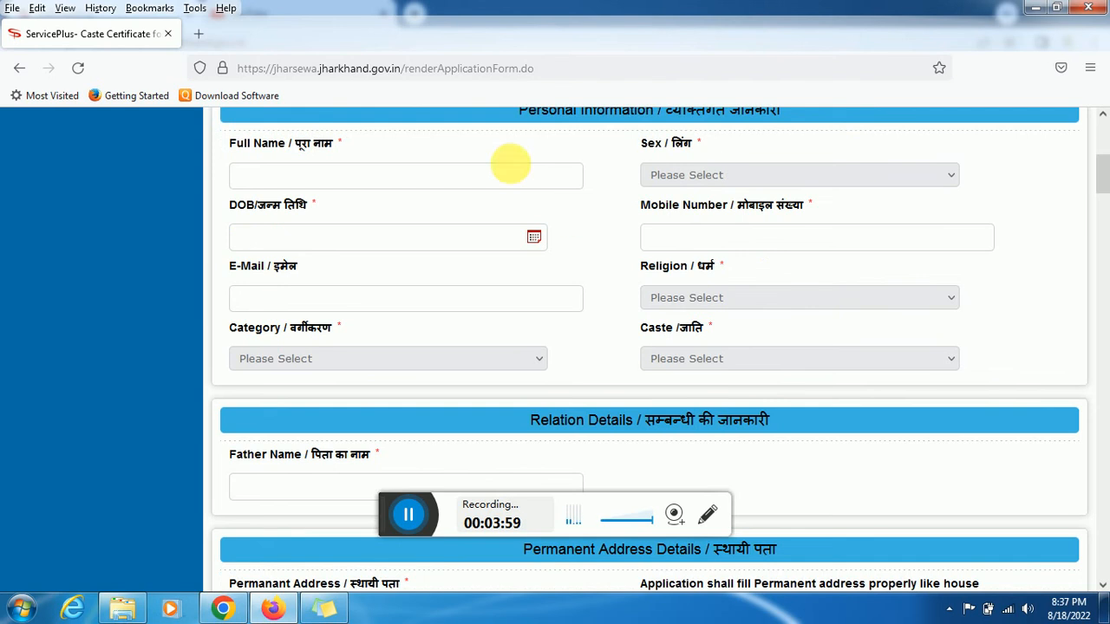
click(496, 181)
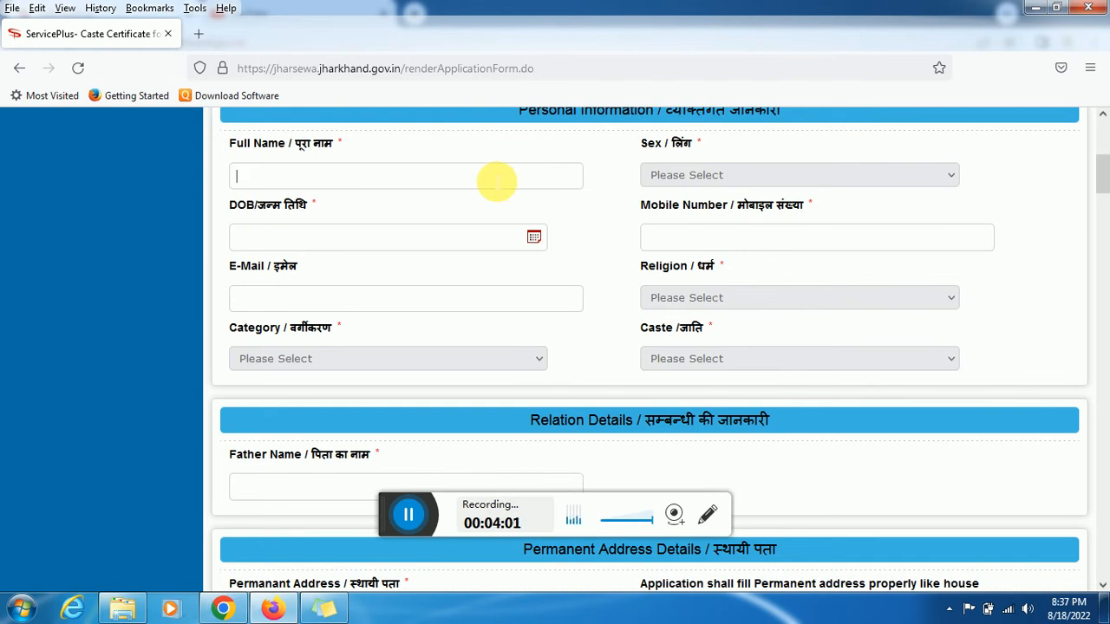
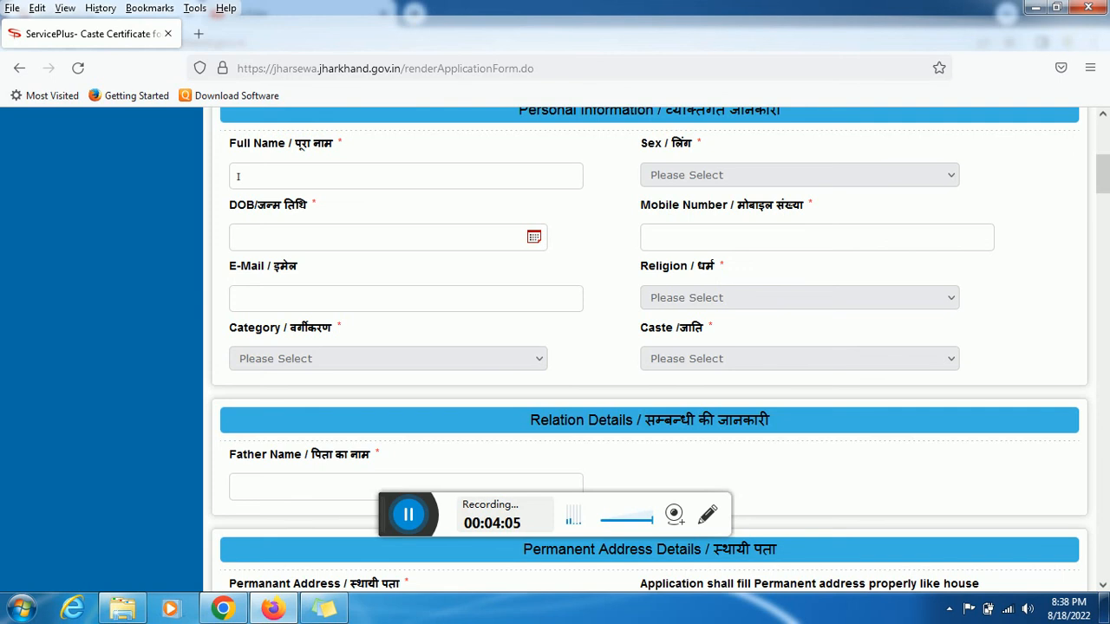
Enter the applicant's full name and set Sex to Male
click(716, 186)
click(694, 216)
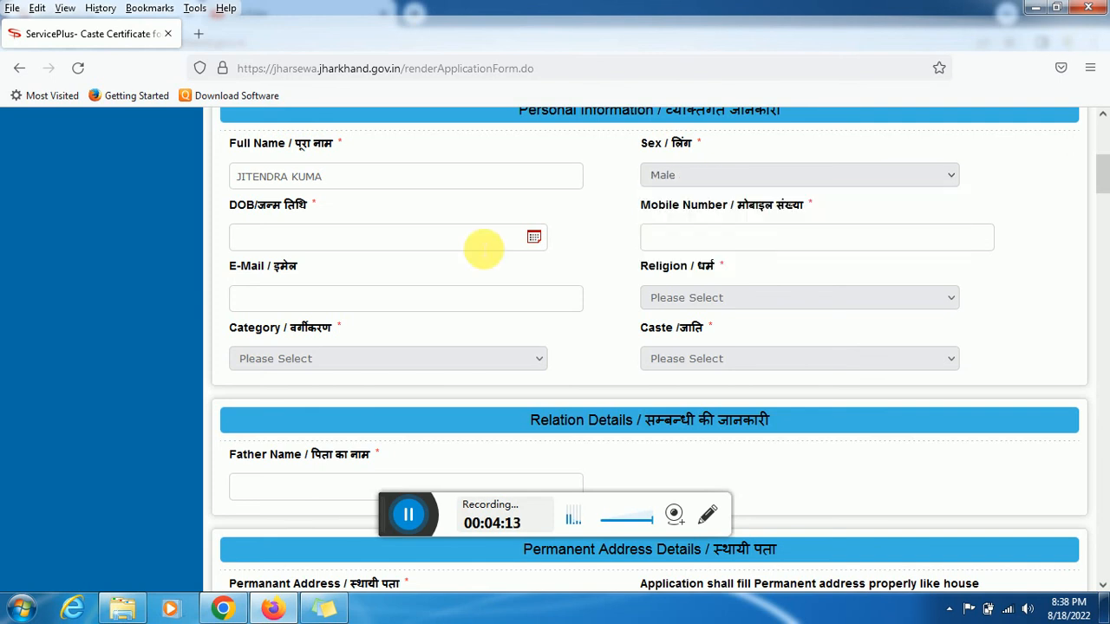
click(483, 249)
click(681, 242)
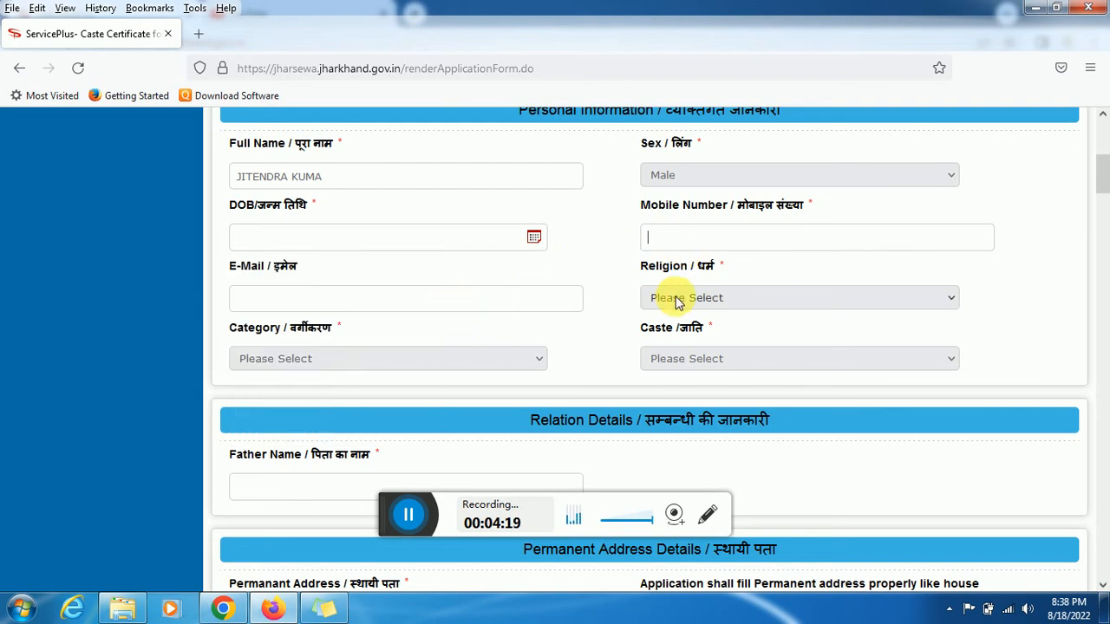
Set Category to OBC and Caste to YADAV-GWALA
click(412, 359)
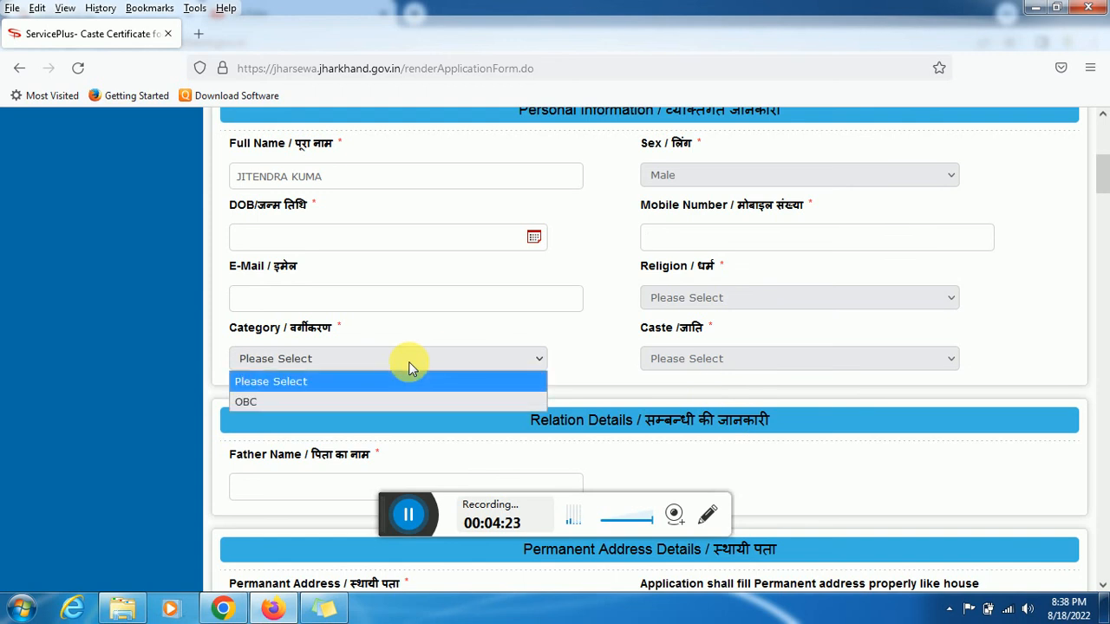
click(360, 397)
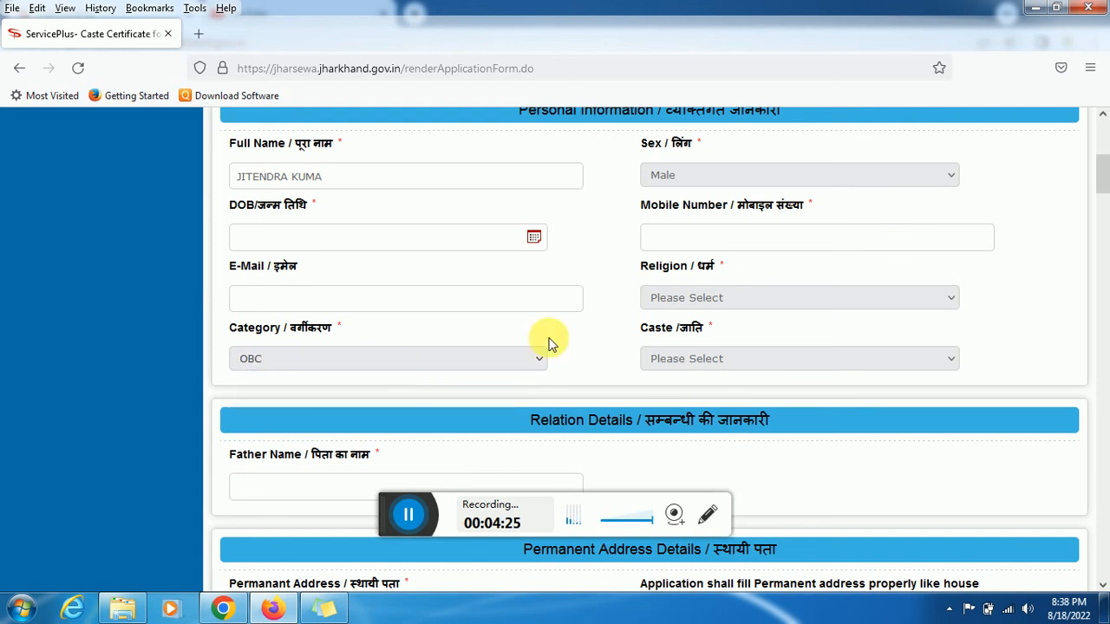
click(672, 364)
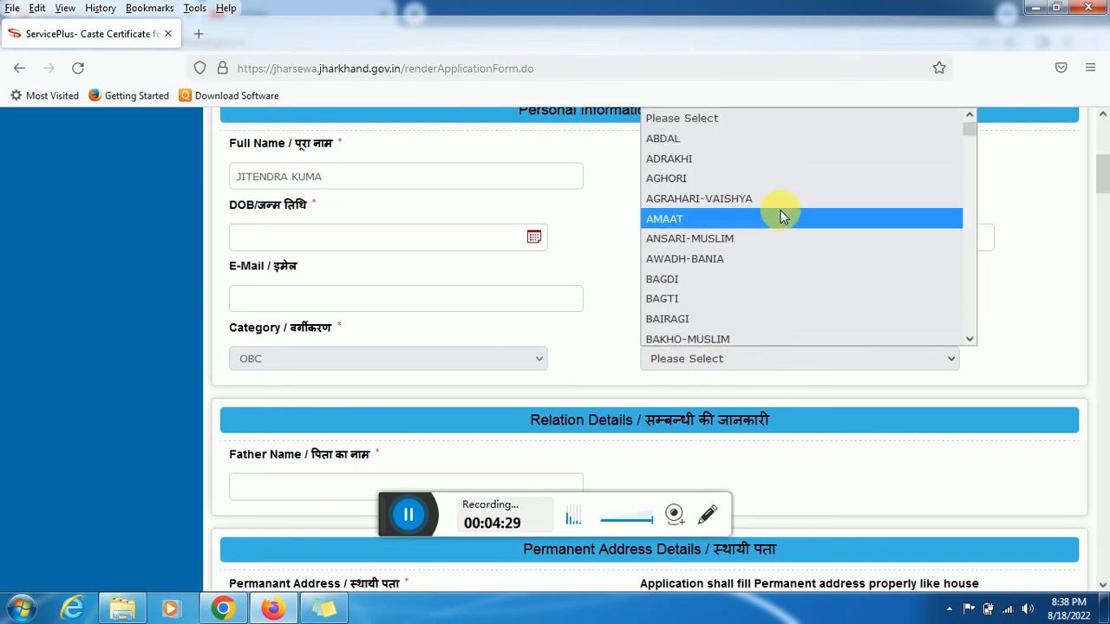
key(End)
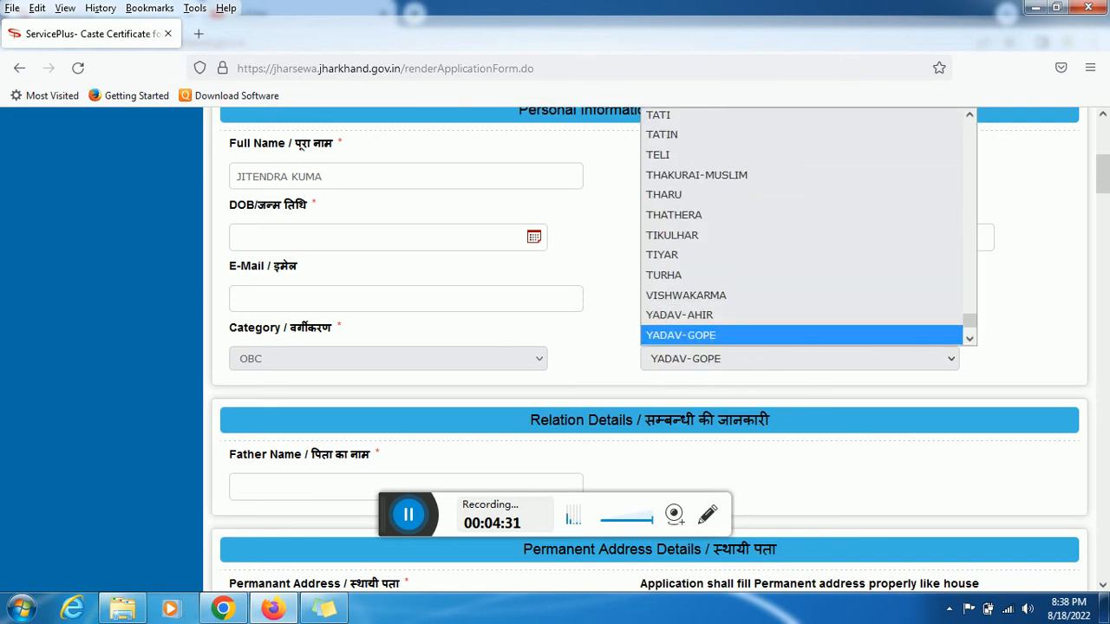
key(Down)
key(Return)
scroll(1102, 199, down, 3)
drag(1100, 199, 1100, 197)
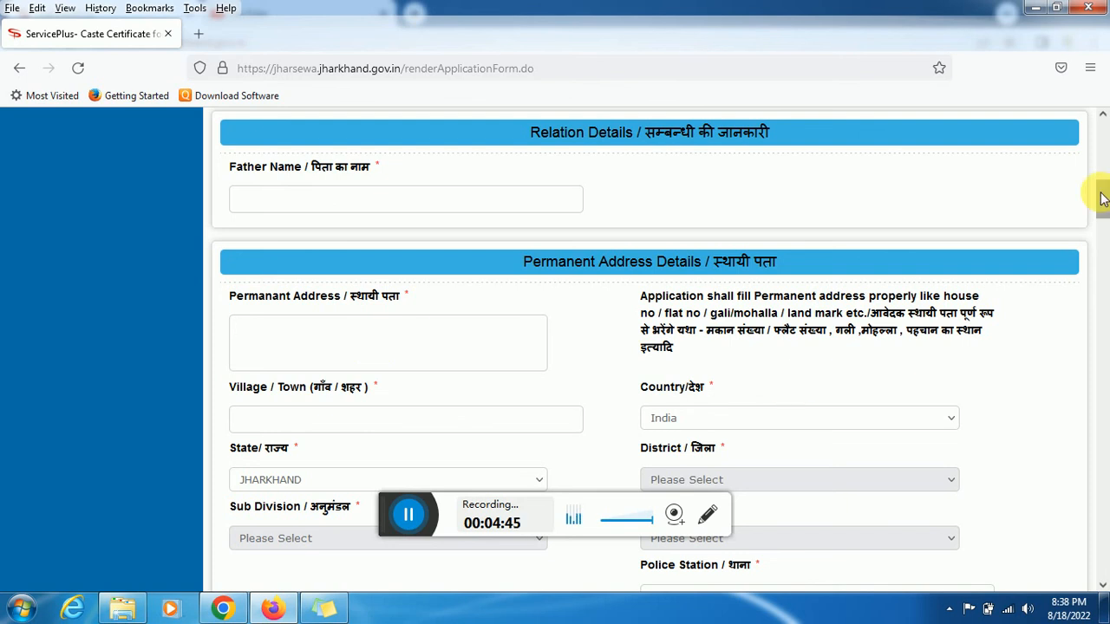
Choose GODDA as the permanent address District
drag(1101, 198, 1102, 210)
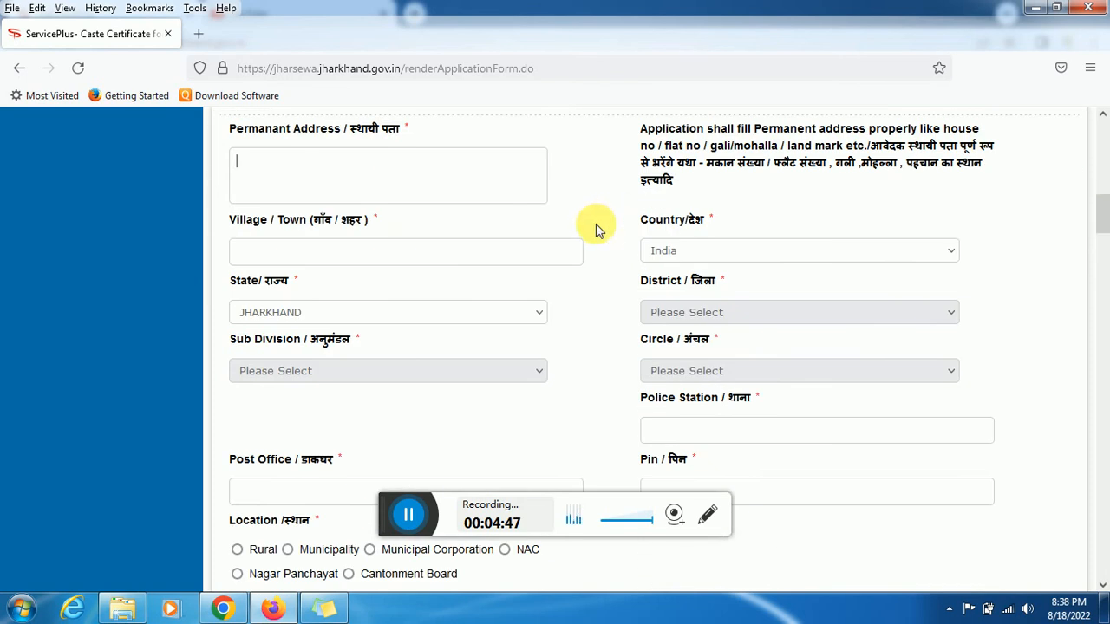
click(682, 307)
click(691, 310)
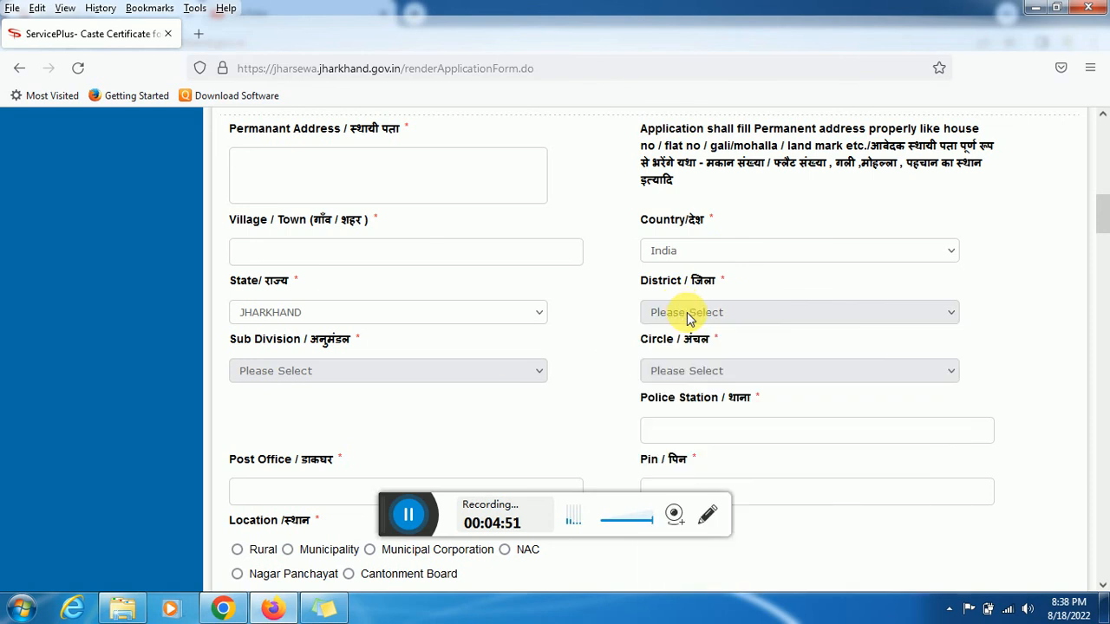
click(686, 314)
key(g)
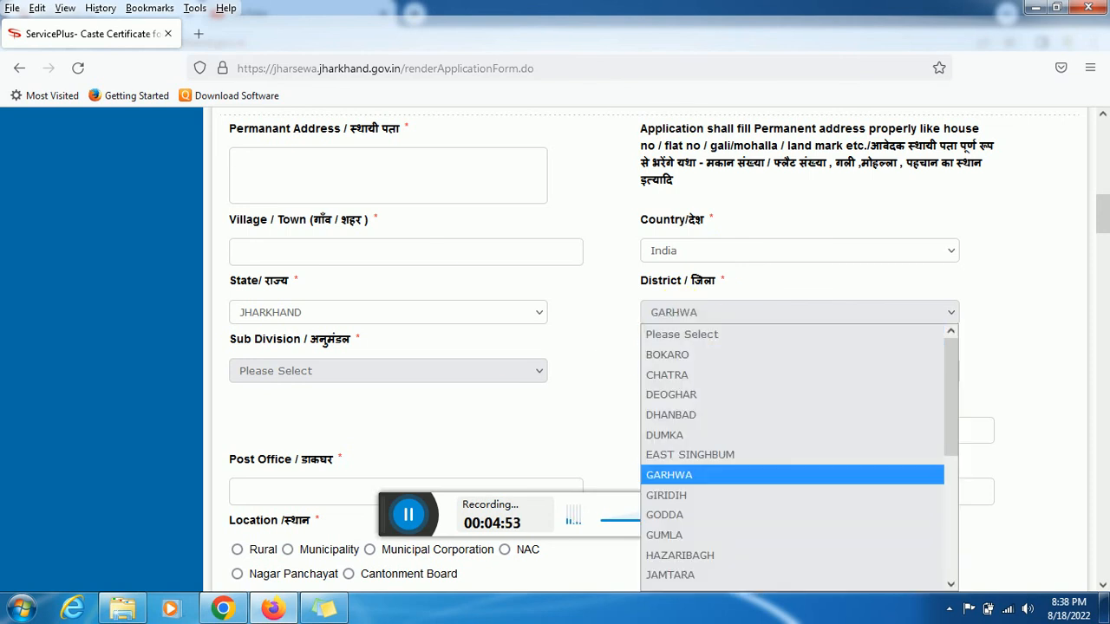
key(g)
key(g)
key(Return)
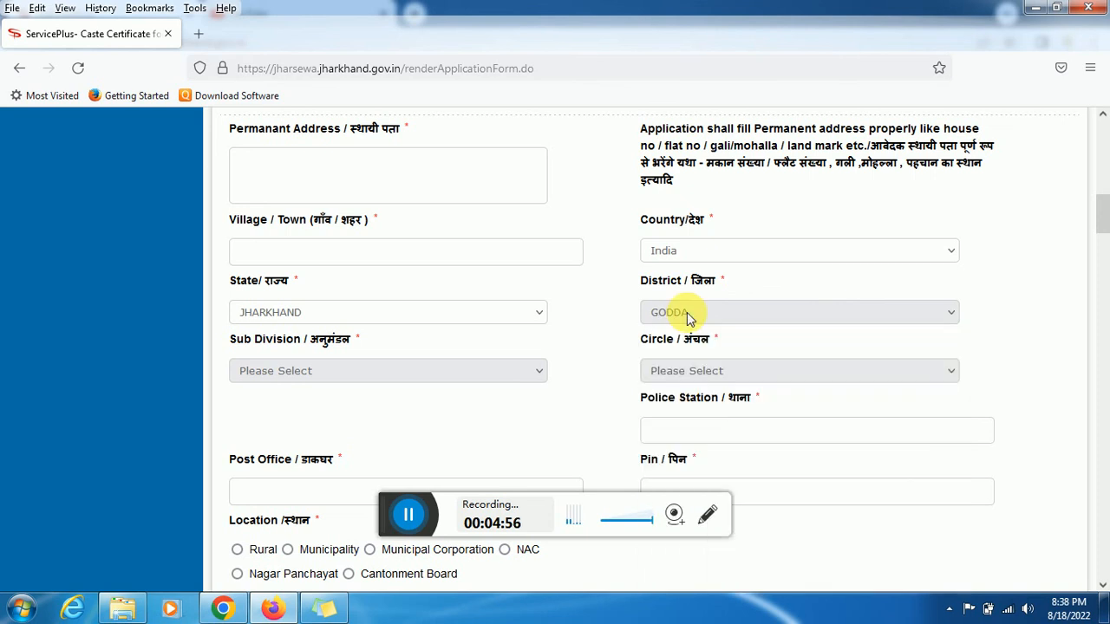
Set both Sub Division and Circle to GODDA
click(514, 371)
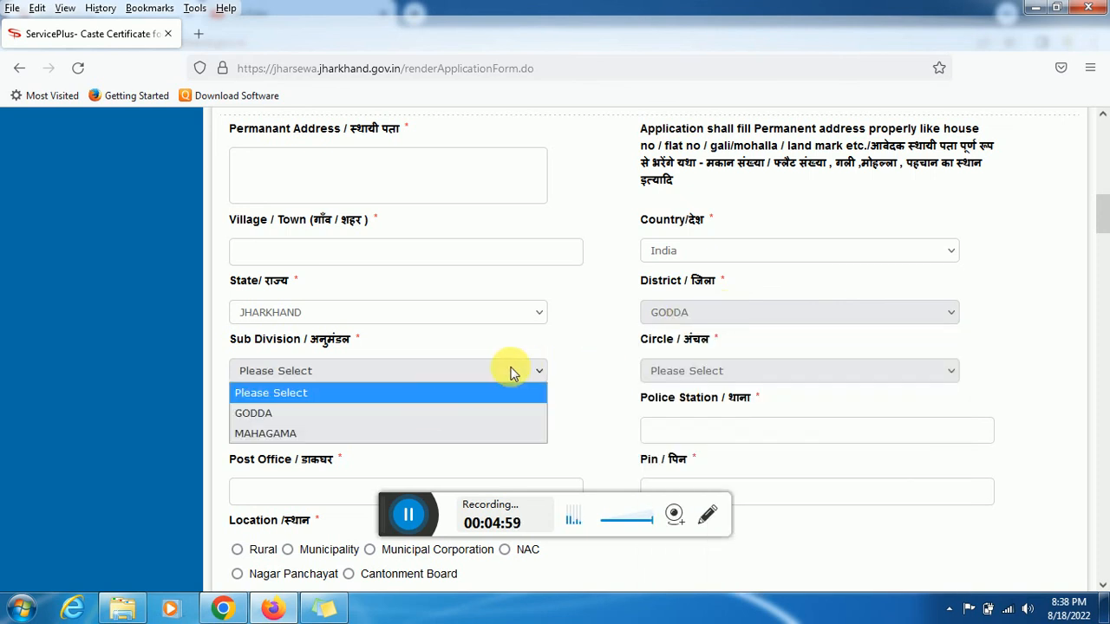
click(419, 411)
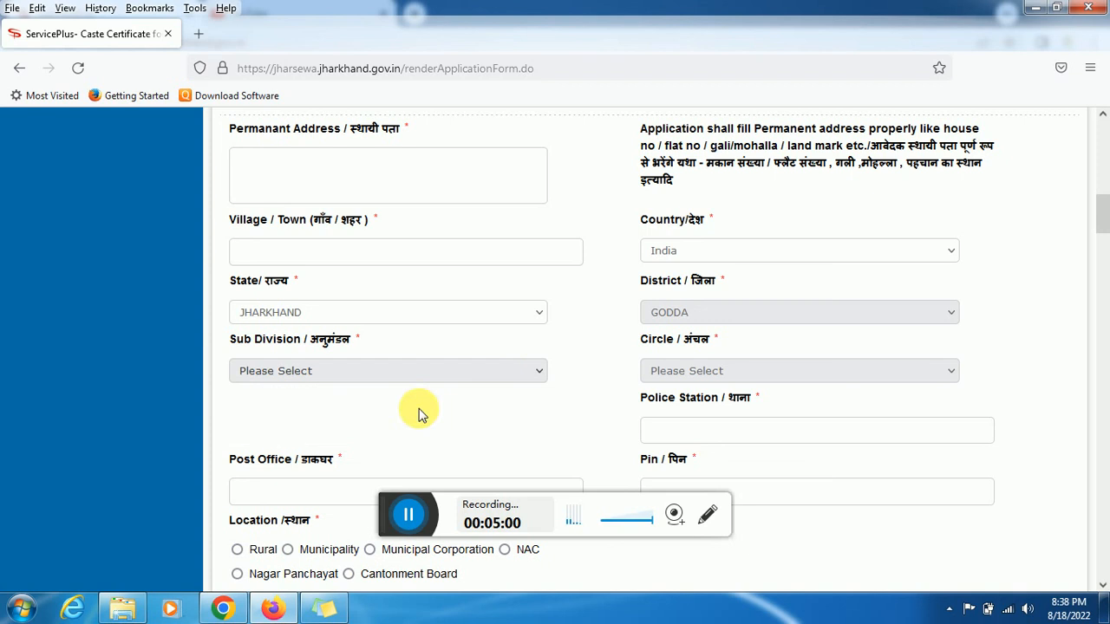
click(691, 378)
click(674, 434)
drag(1106, 228, 1105, 243)
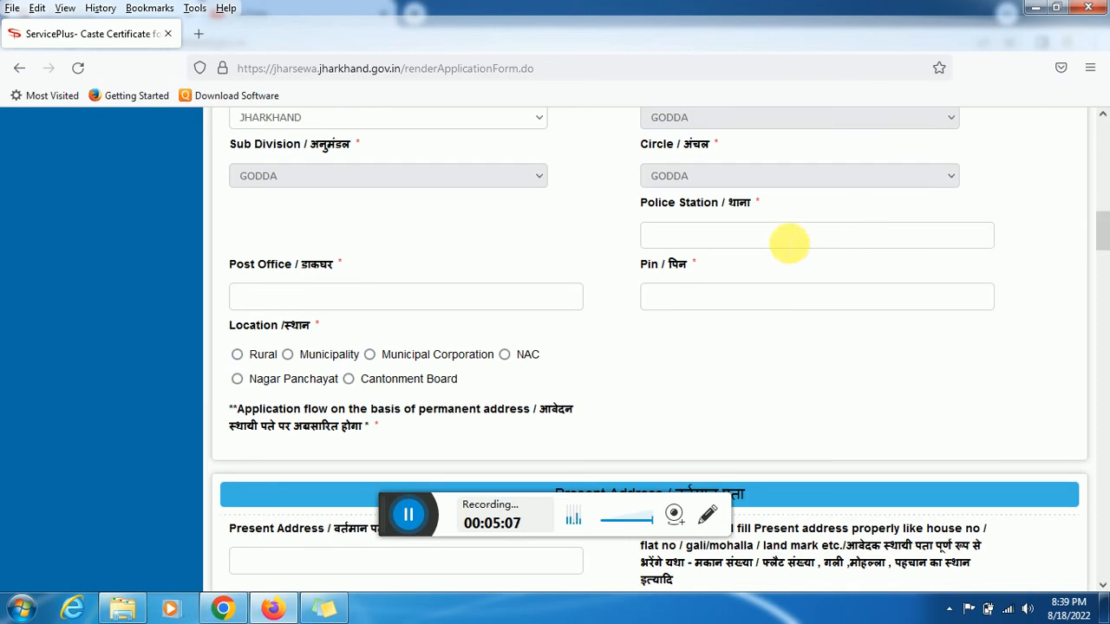
Mark the permanent address location as Rural
click(254, 358)
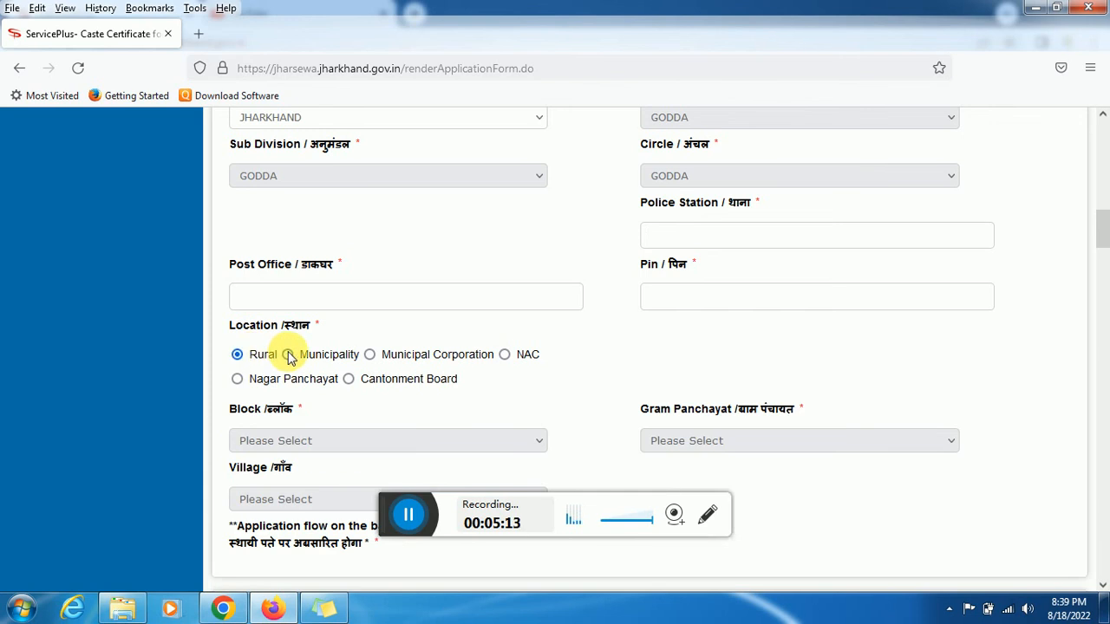
click(290, 356)
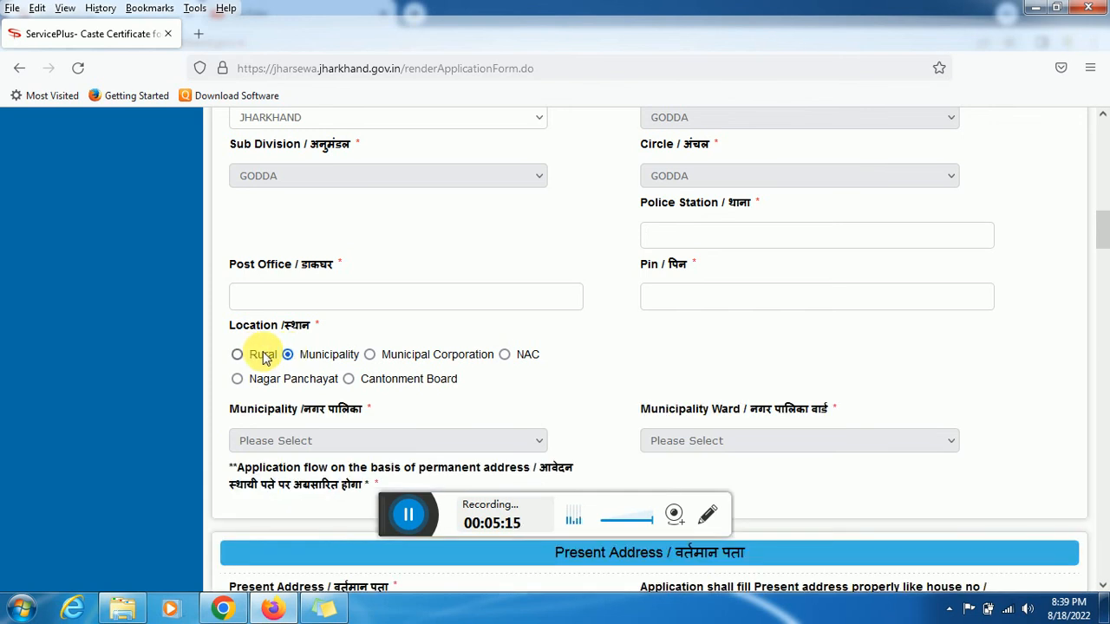
click(264, 358)
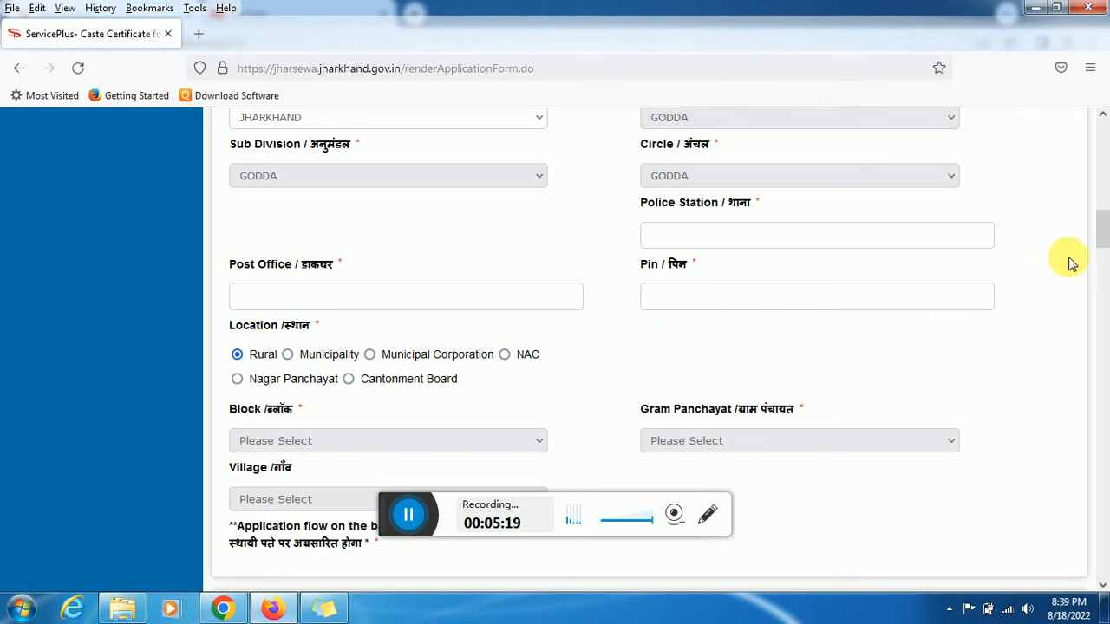
scroll(1102, 228, down, 3)
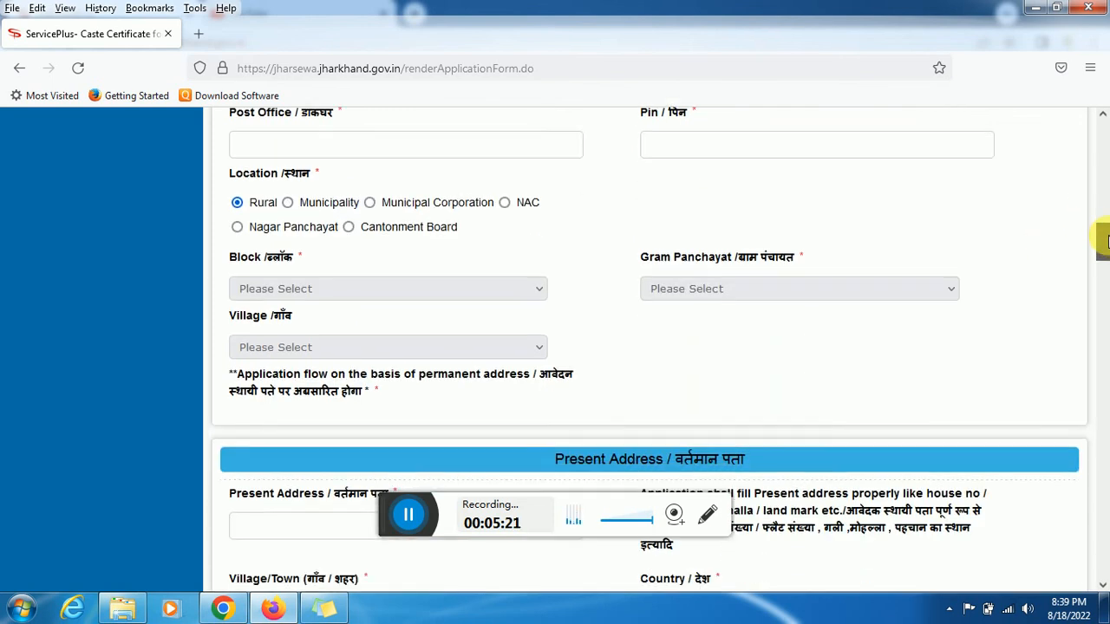
Choose Block GODDA, Gram Panchayat BARI KALYANI and Village Bara Kaliyani
click(482, 288)
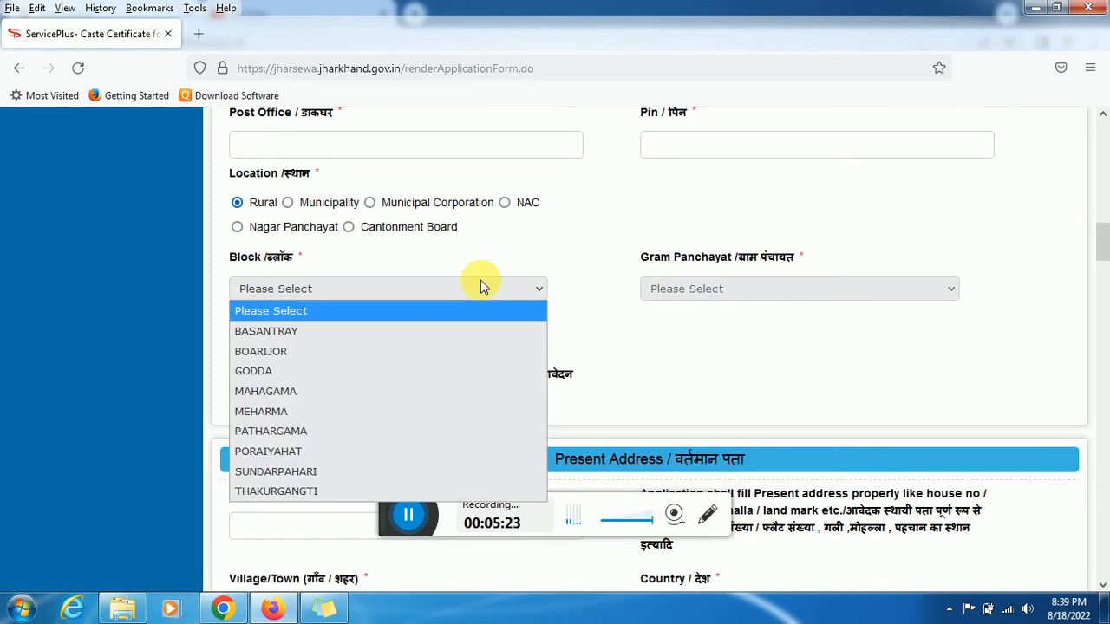
click(292, 371)
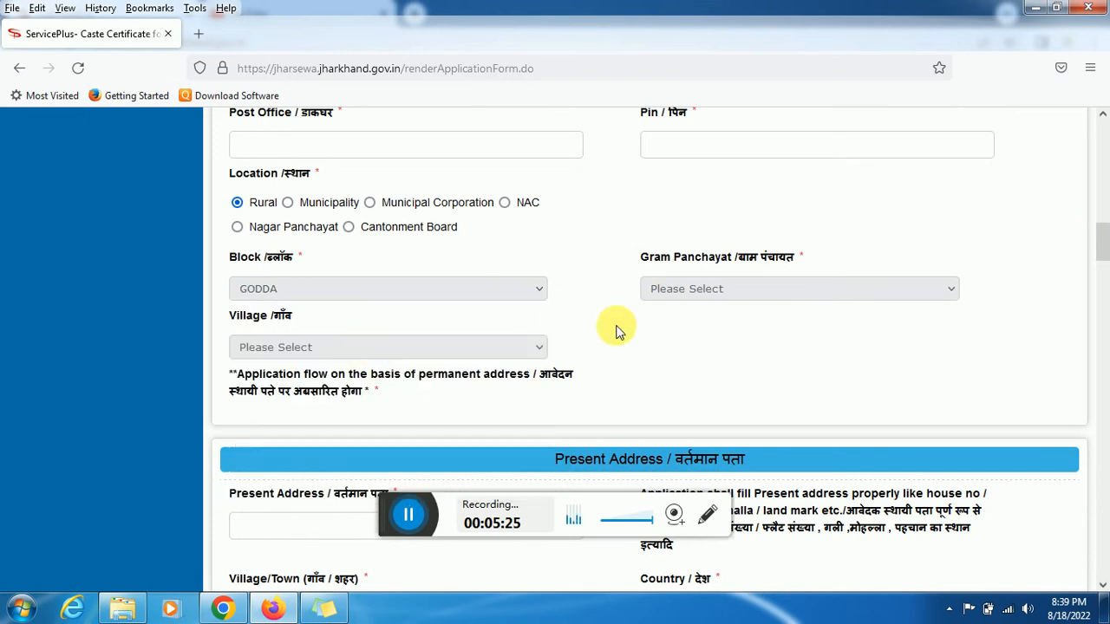
click(687, 296)
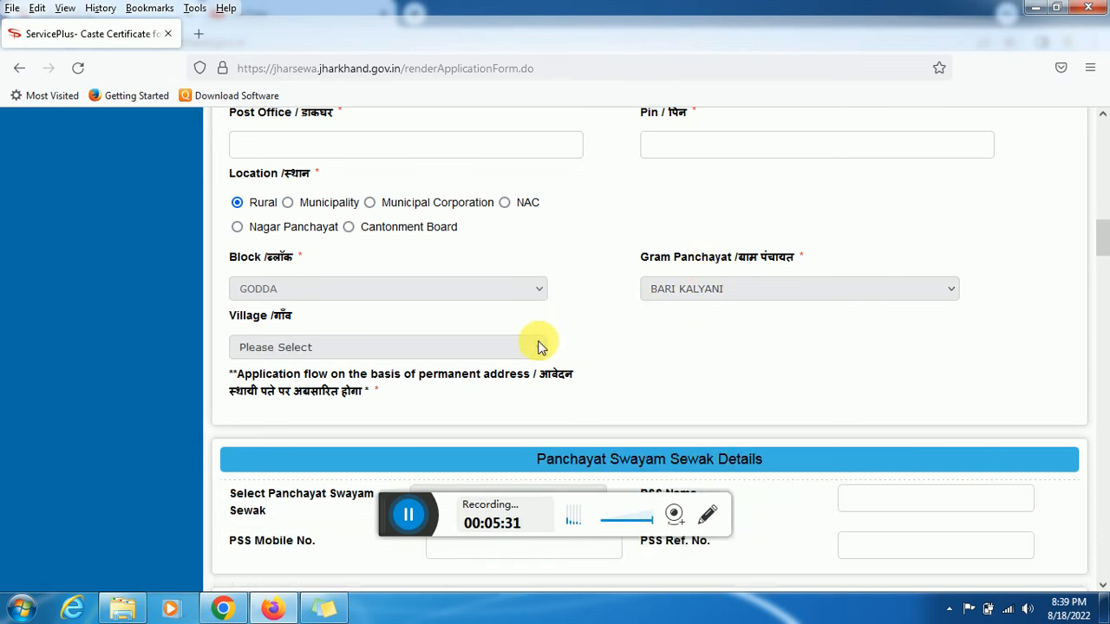
click(512, 347)
click(382, 397)
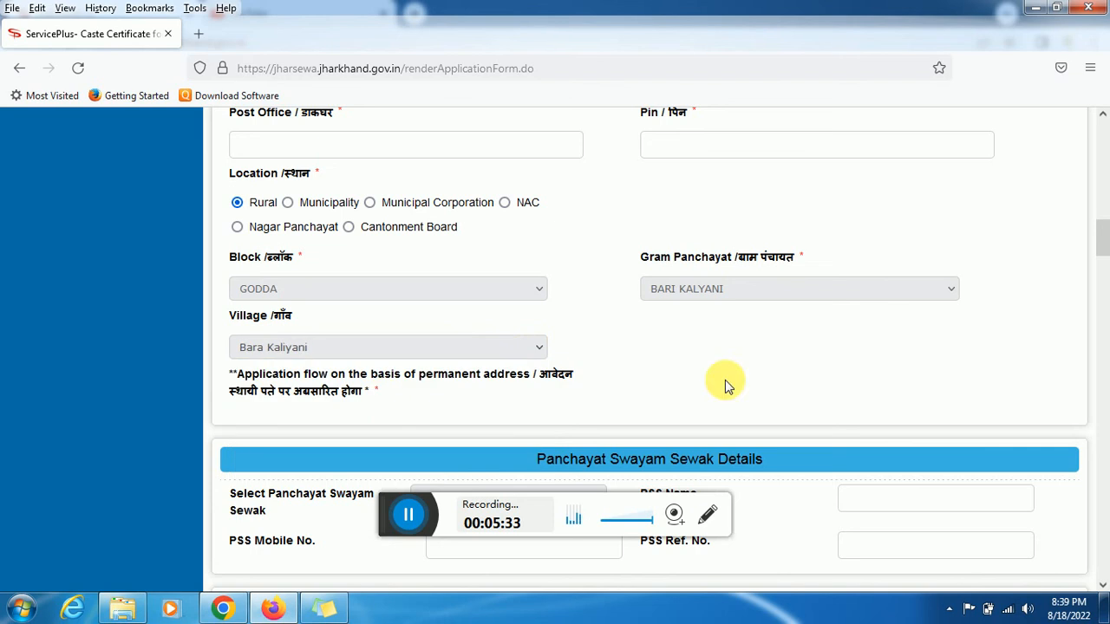
drag(1107, 260, 1107, 301)
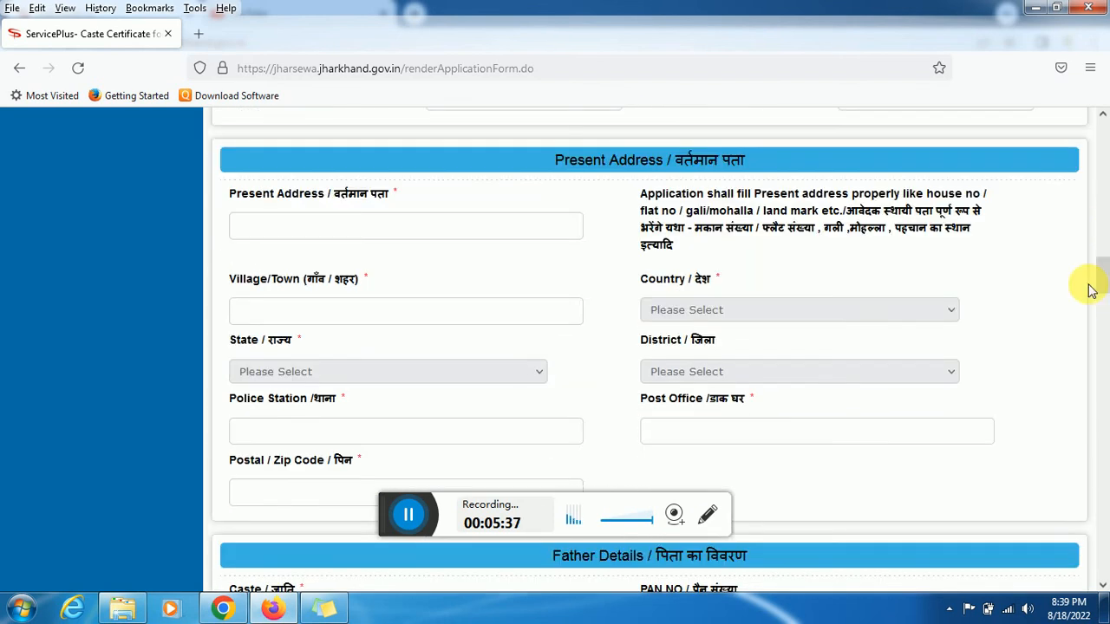
Type FARMER into the Father's Occupation field under Father Details
click(429, 236)
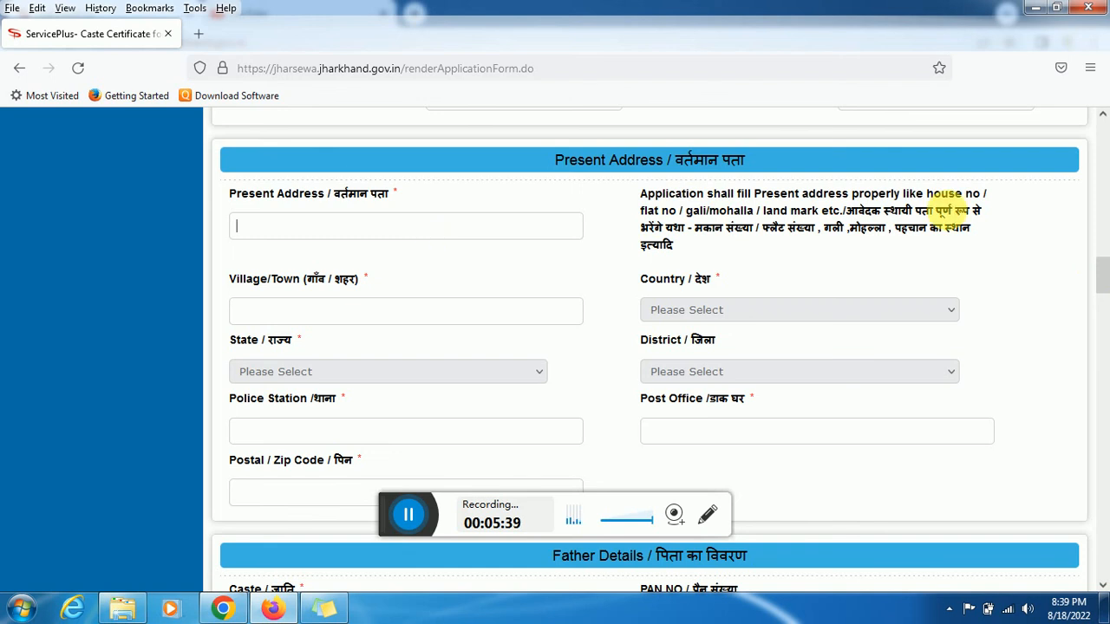
drag(1106, 265, 1103, 293)
click(402, 340)
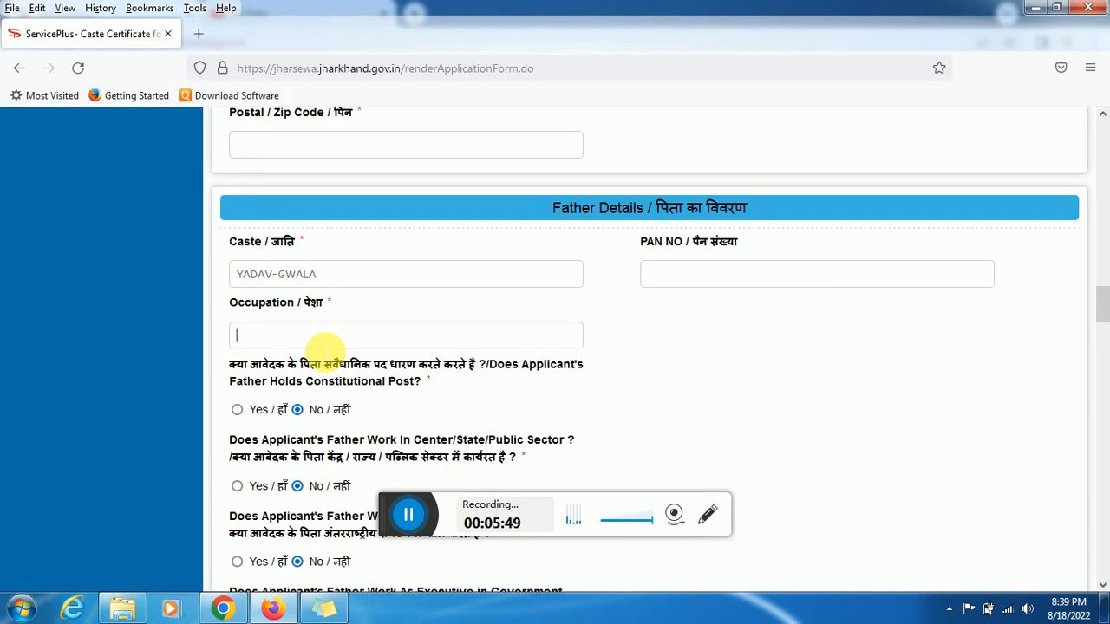
text(FA)
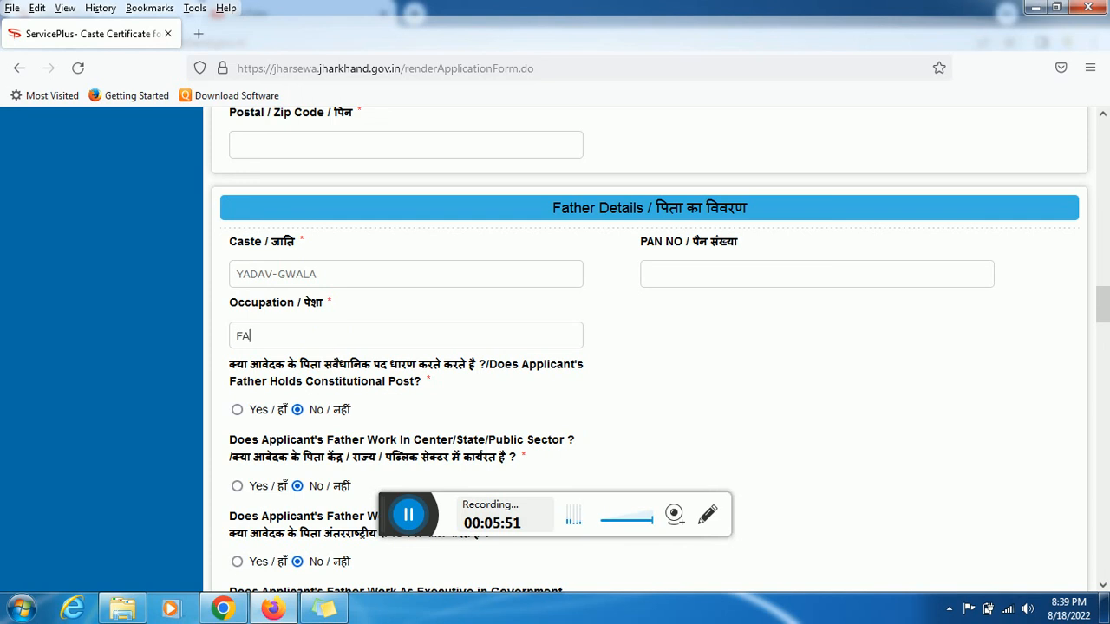
text(RMER)
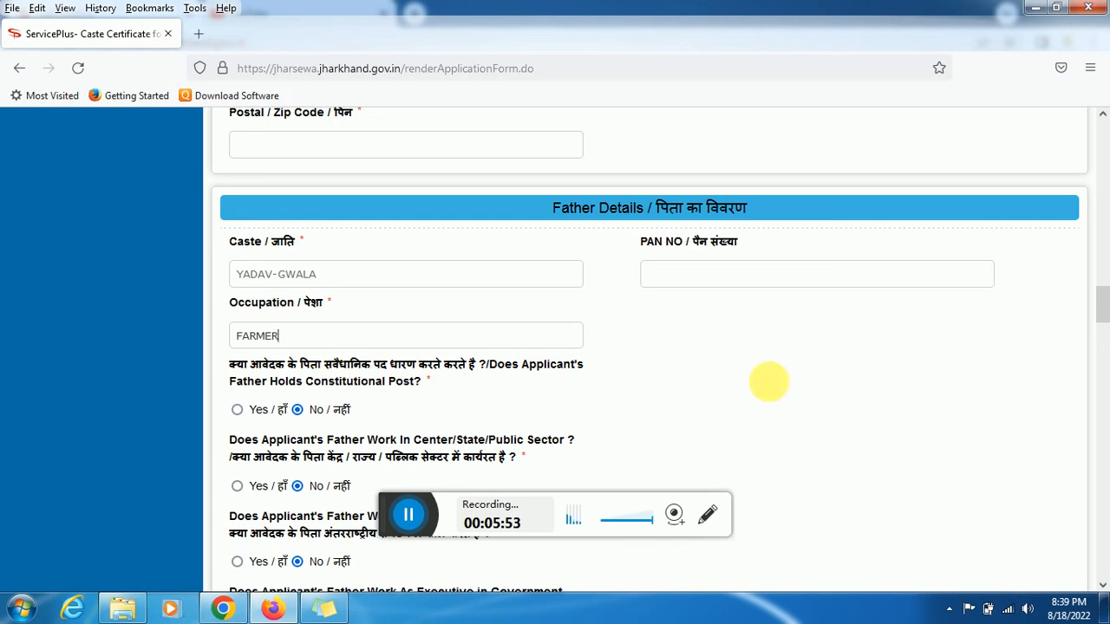
drag(1103, 309, 1103, 364)
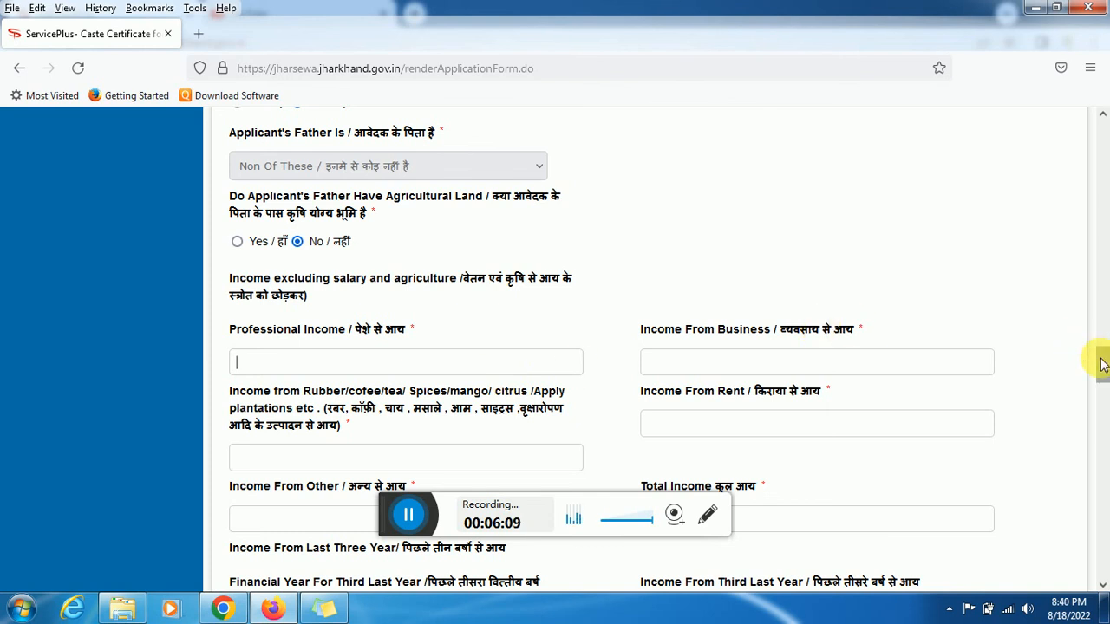
Enter the father's income figures, 40000 professional and 40000 rent
scroll(1099, 366, down, 5)
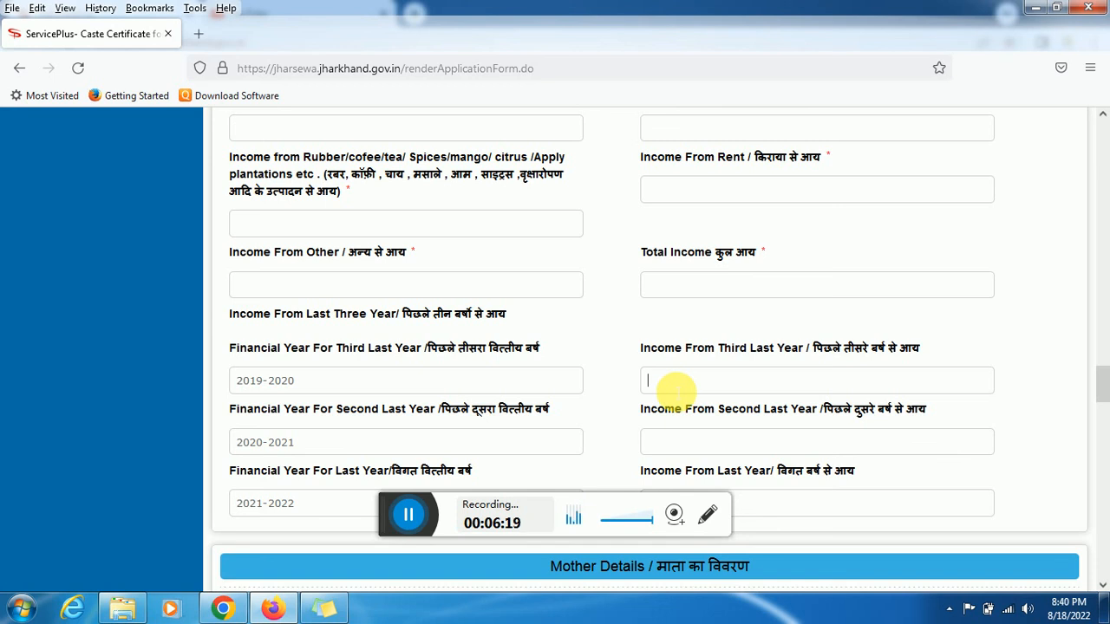
text(550)
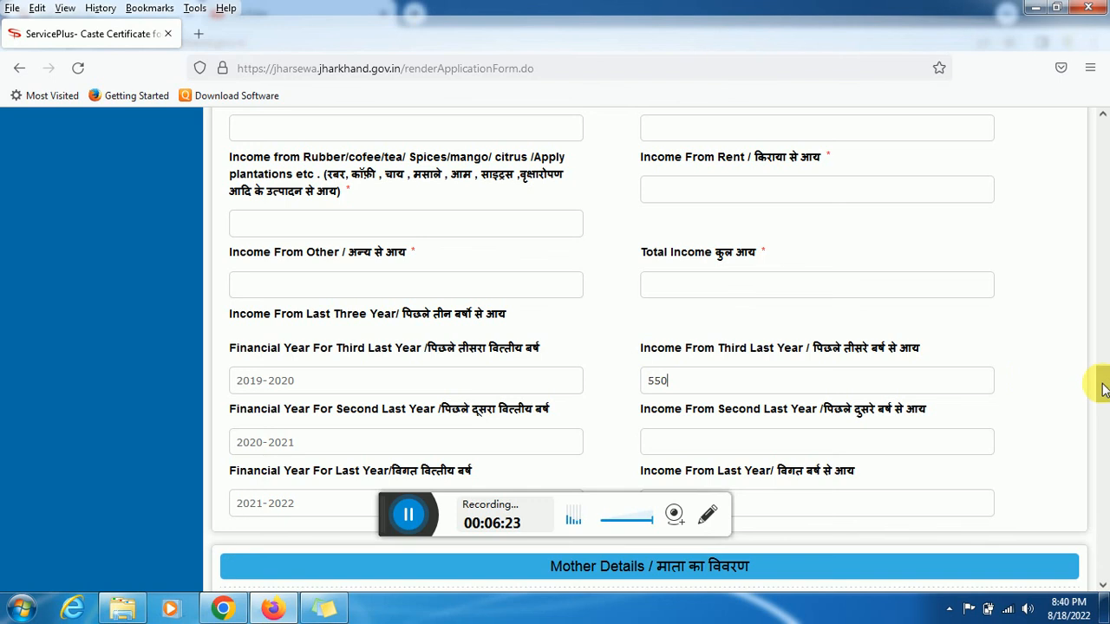
mouse_move(1105, 384)
mouse_down()
mouse_move(1105, 352)
mouse_move(1105, 365)
mouse_up()
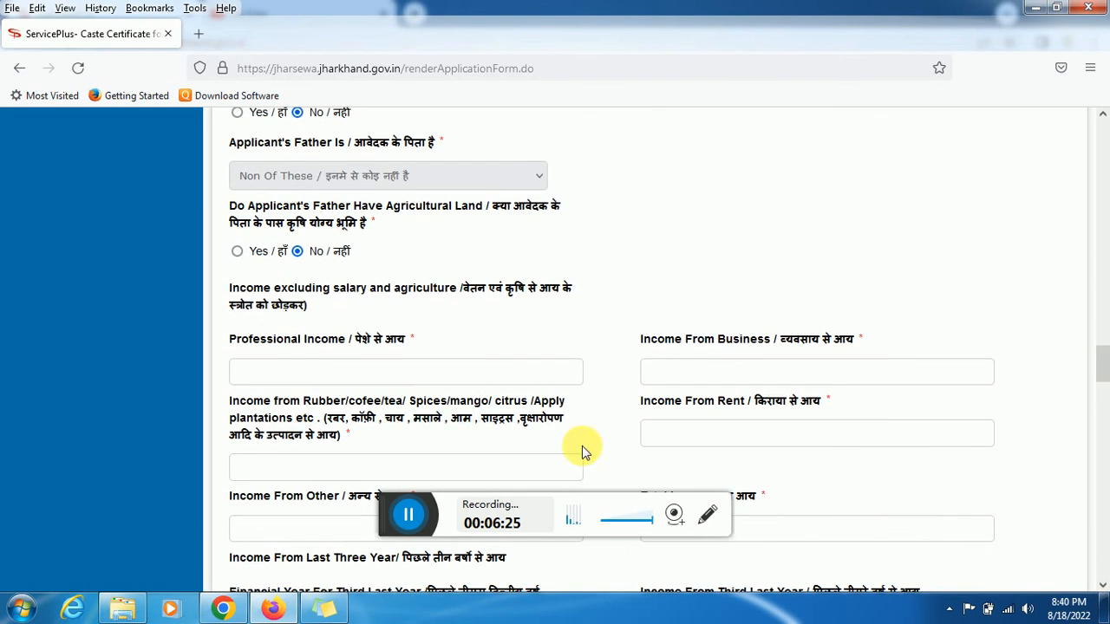
click(373, 372)
text(40000)
key(Tab)
text(0)
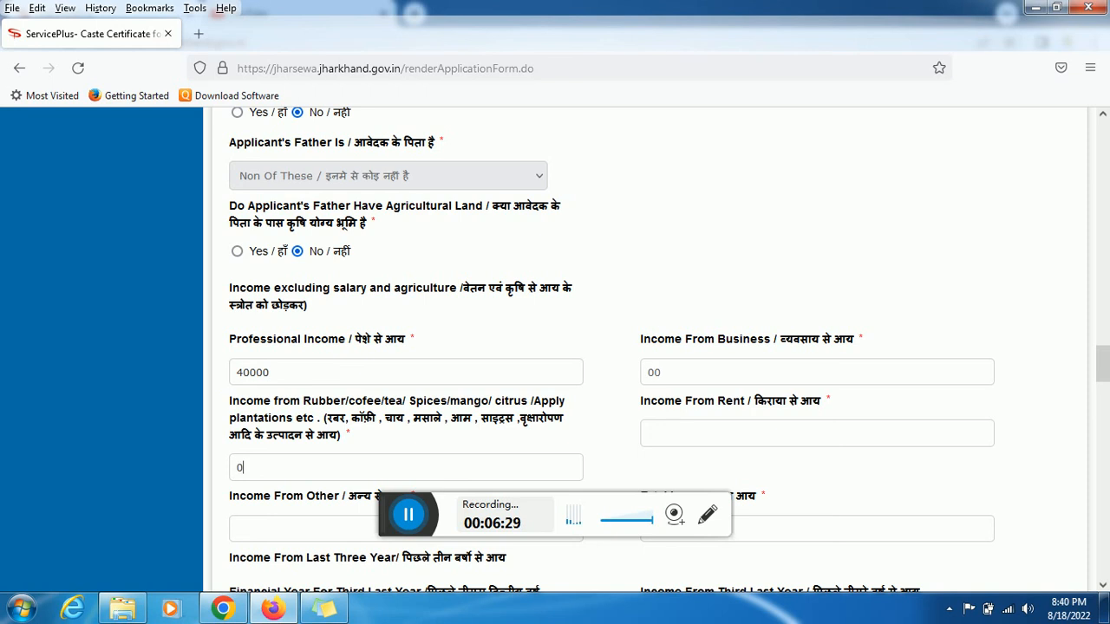
text(0400)
key(BackSpace)
key(BackSpace)
text(0000)
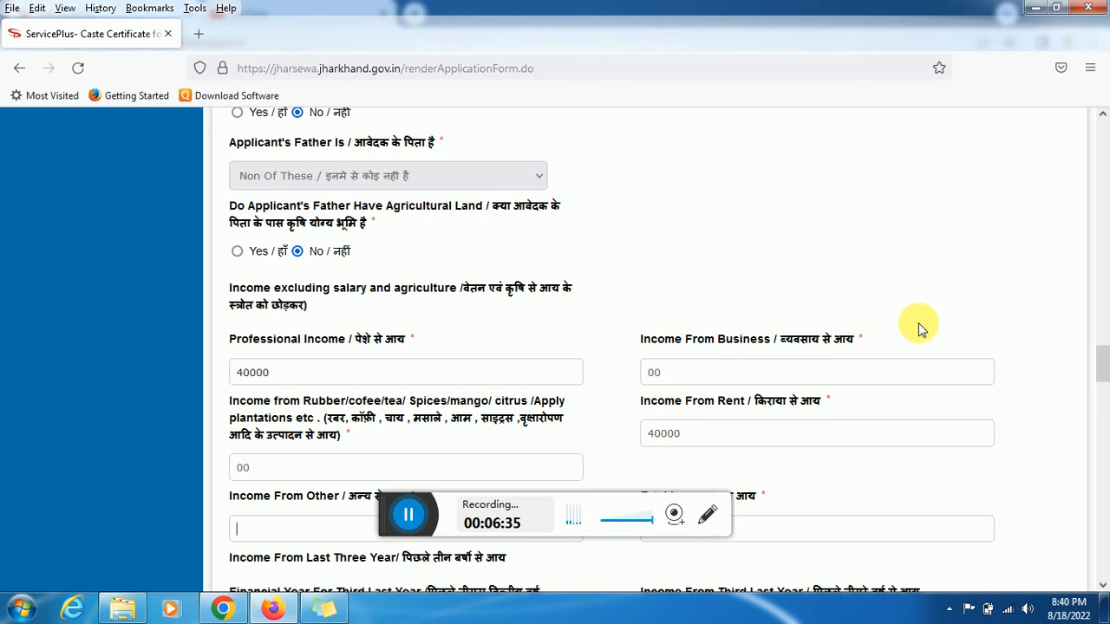
Fill the yearly incomes: 60000 for 2020-2021 and 66000 for 2021-2022
scroll(1106, 392, down, 1)
scroll(1106, 392, down, 5)
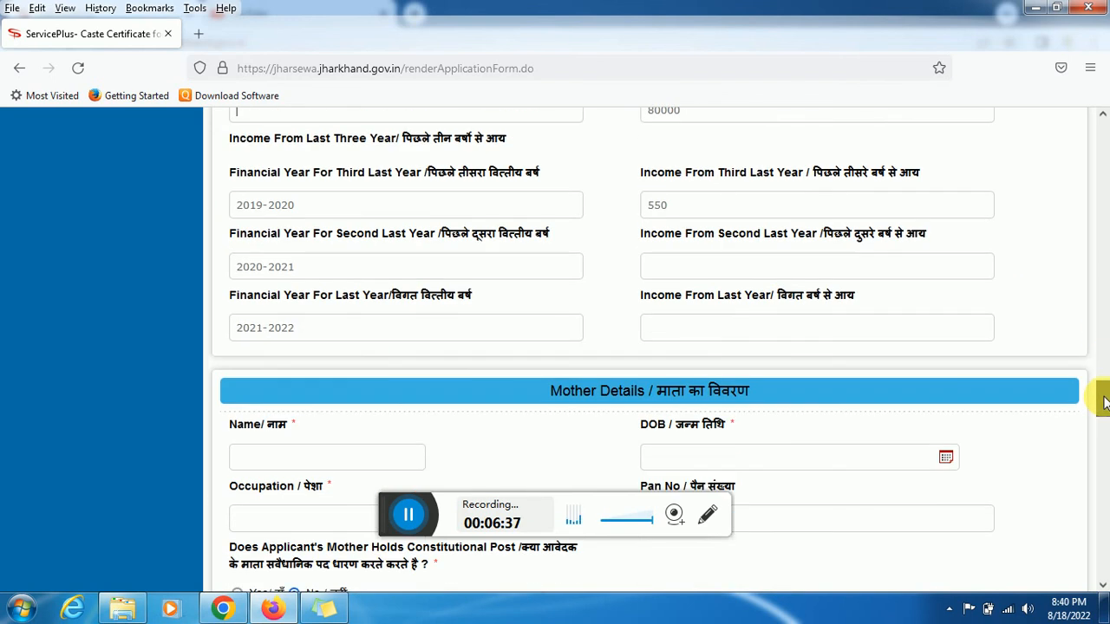
text(60)
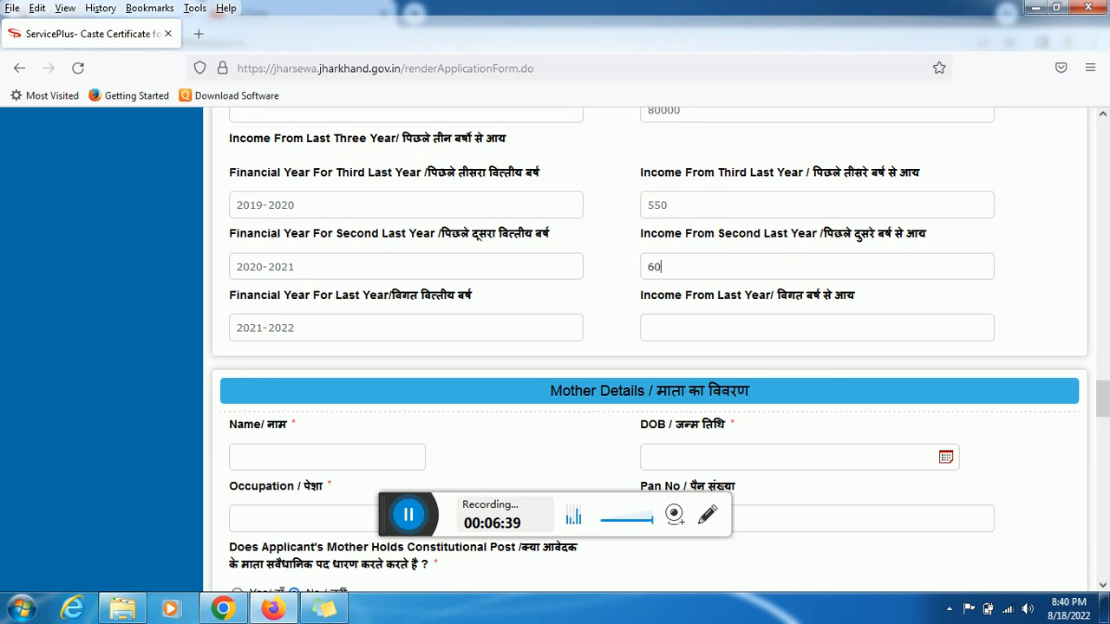
text(000)
click(692, 327)
text(660000)
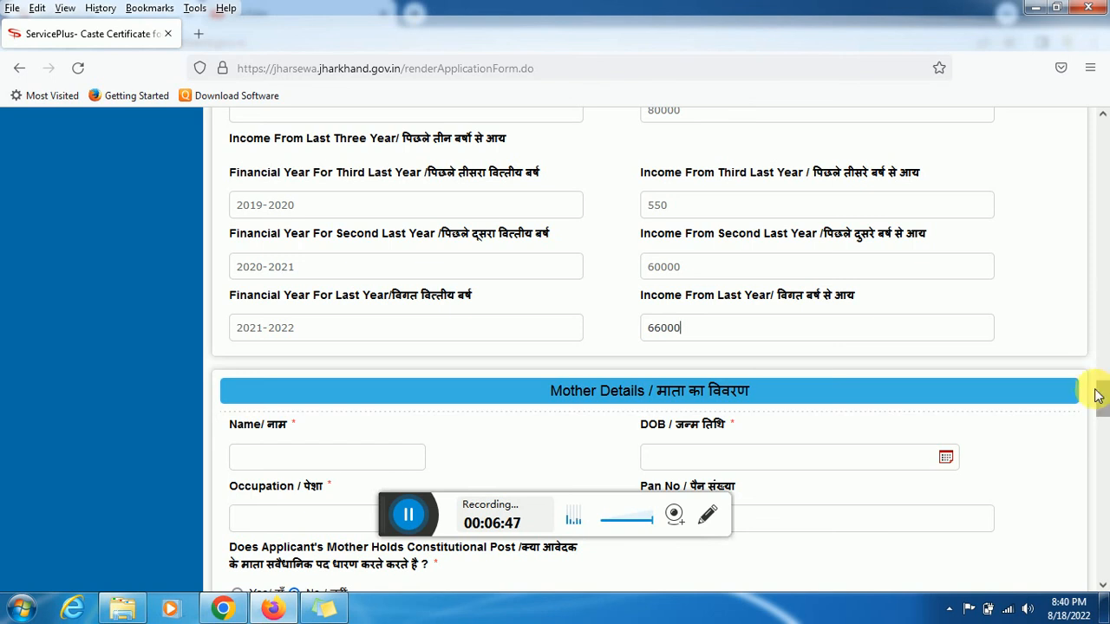
drag(1103, 390, 1105, 423)
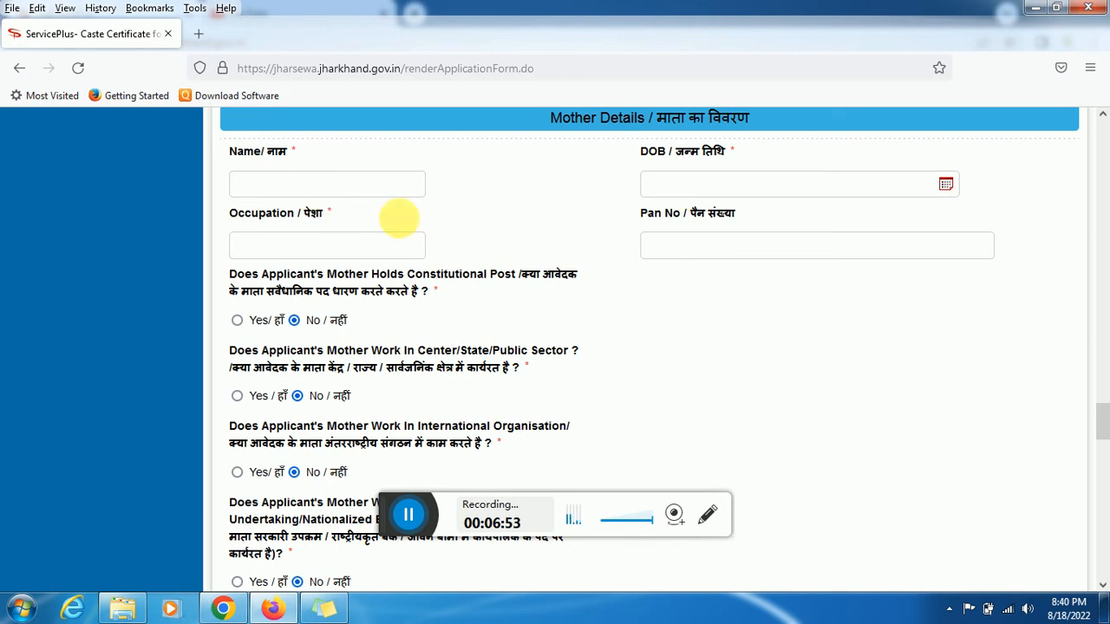
Type HOUSE as the mother's occupation and fill her income boxes, starting with 40000 professional
text(HO)
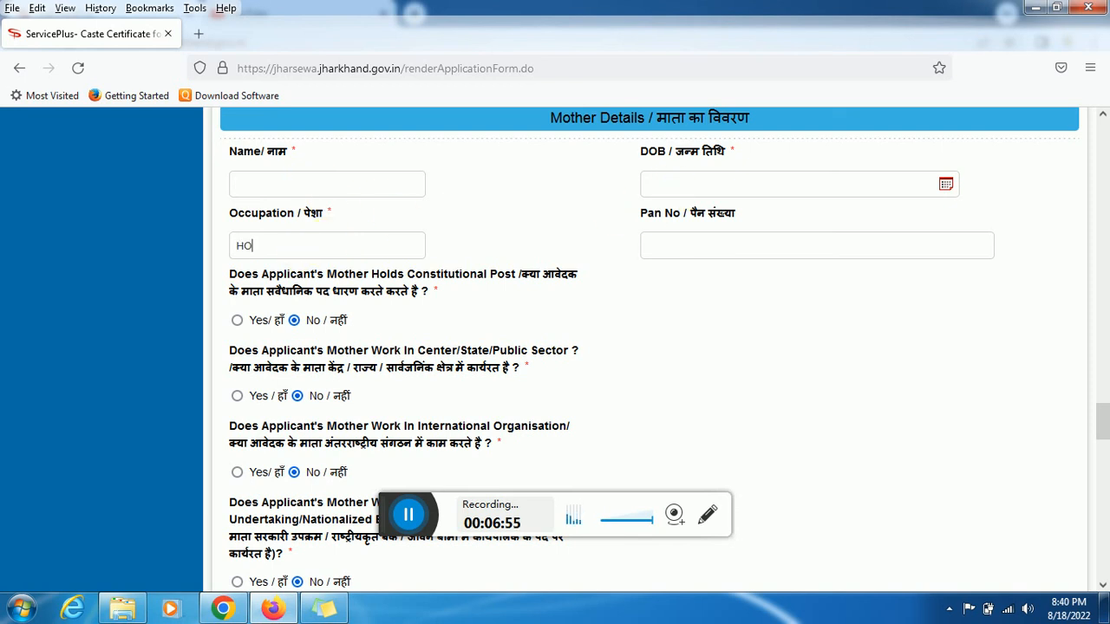
text(USE)
drag(1106, 413, 1104, 498)
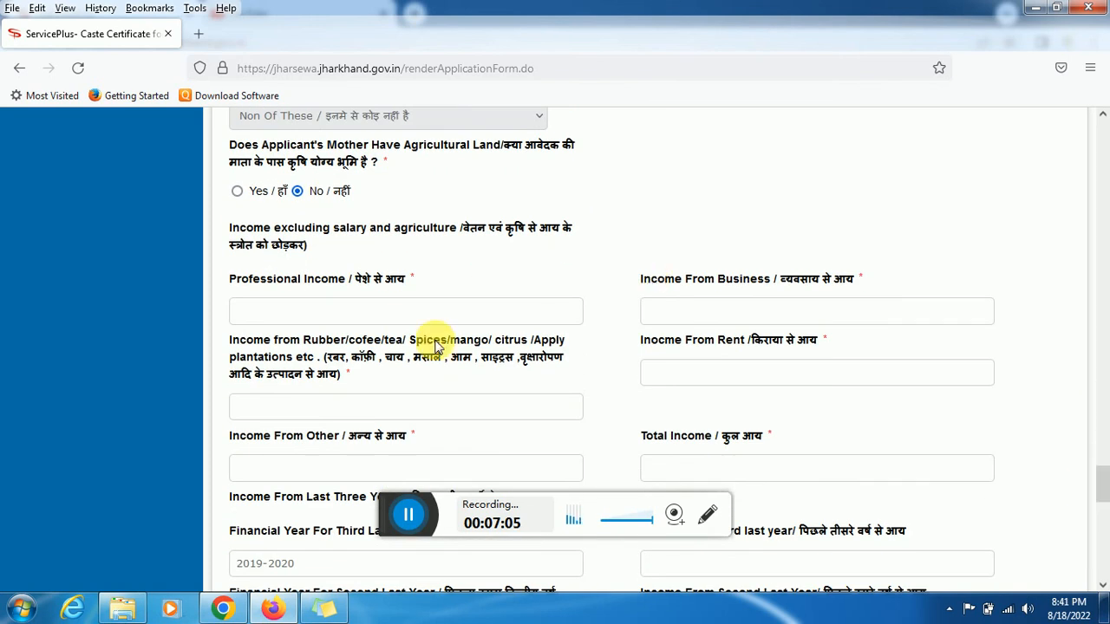
text(40000)
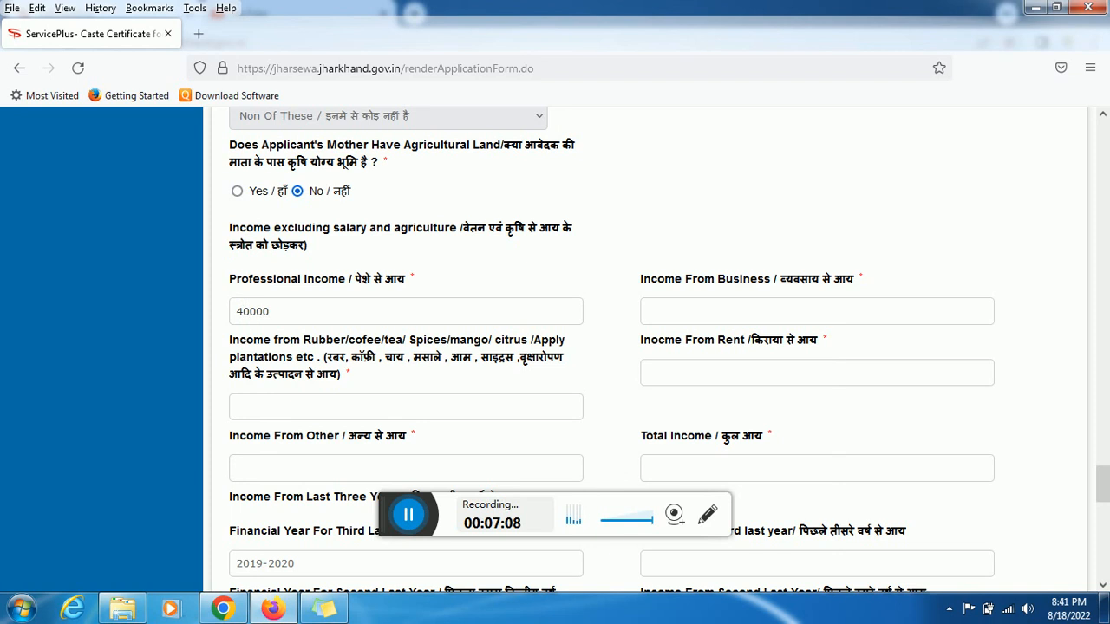
key(Tab)
text(00)
key(Tab)
text(00)
key(Tab)
text(40000)
Correct Income From Other to 40000 so the total income reads 80000
key(Tab)
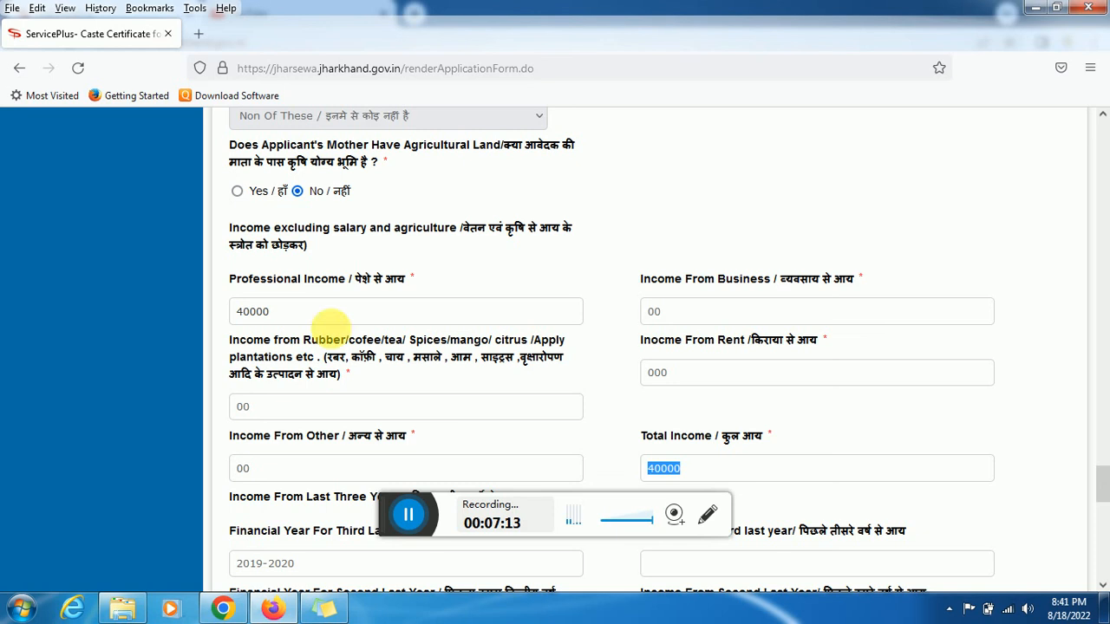
click(372, 475)
key(BackSpace)
key(BackSpace)
text(40000)
key(Tab)
drag(1102, 472, 1102, 559)
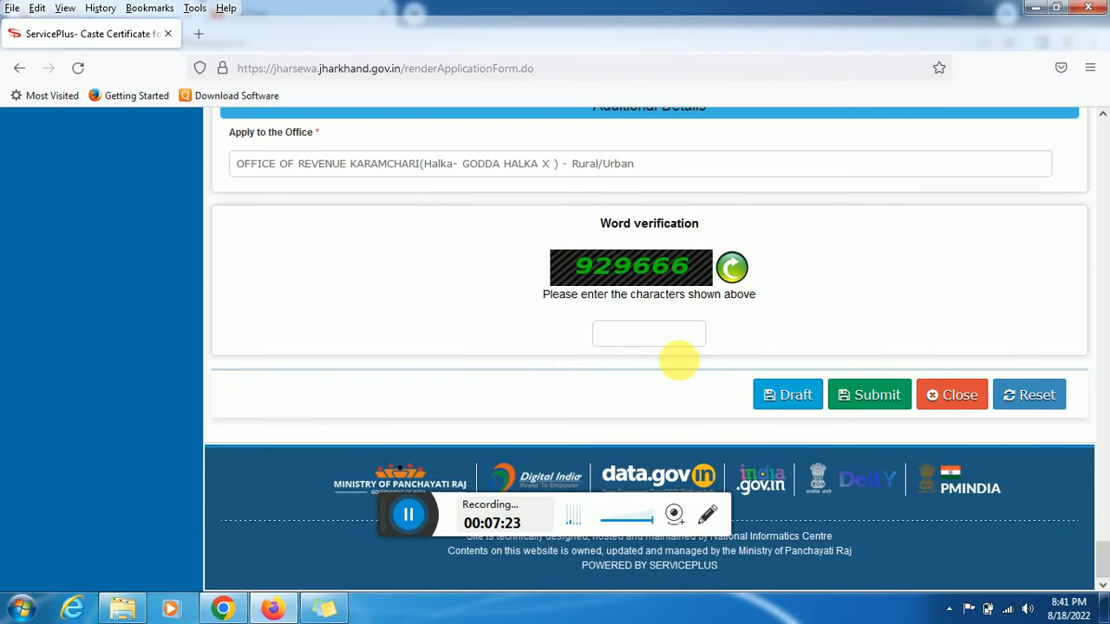
Enter the word verification captcha and save the application as a draft
click(666, 341)
text(9296666)
click(829, 401)
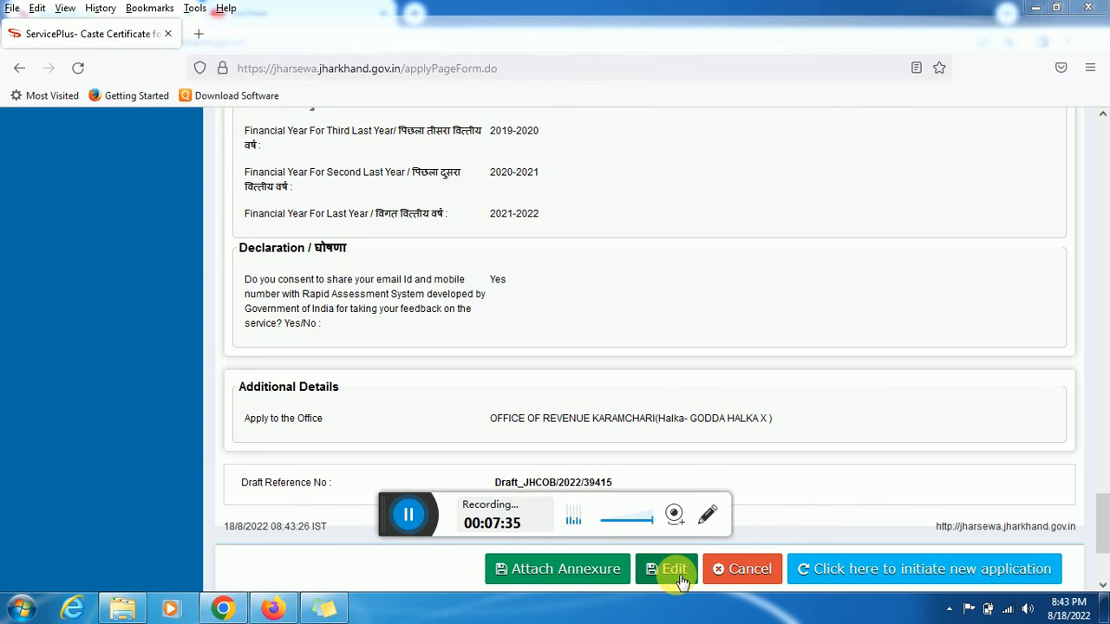
Open the Attach Enclosures page and scroll down to the document list
click(547, 577)
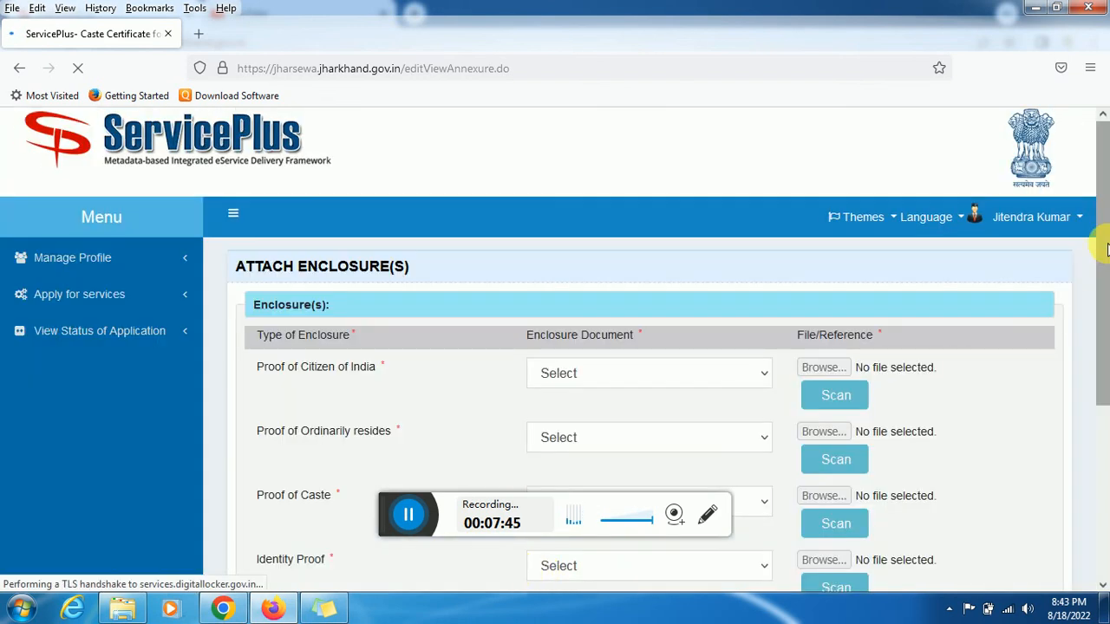
drag(1107, 250, 1102, 354)
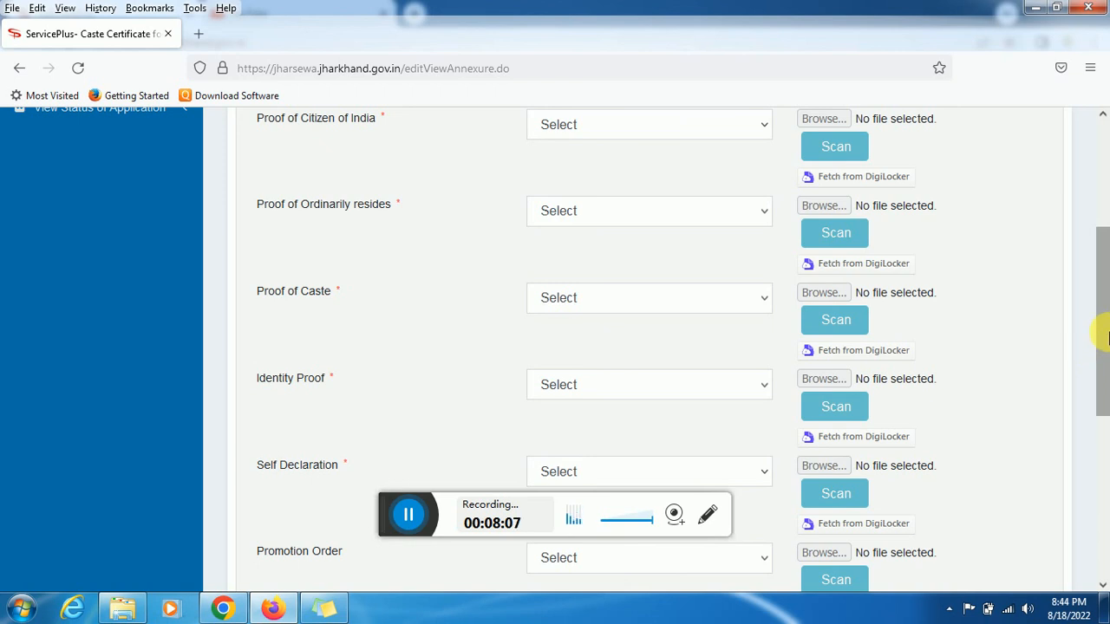
scroll(1103, 358, down, 2)
scroll(1101, 373, down, 3)
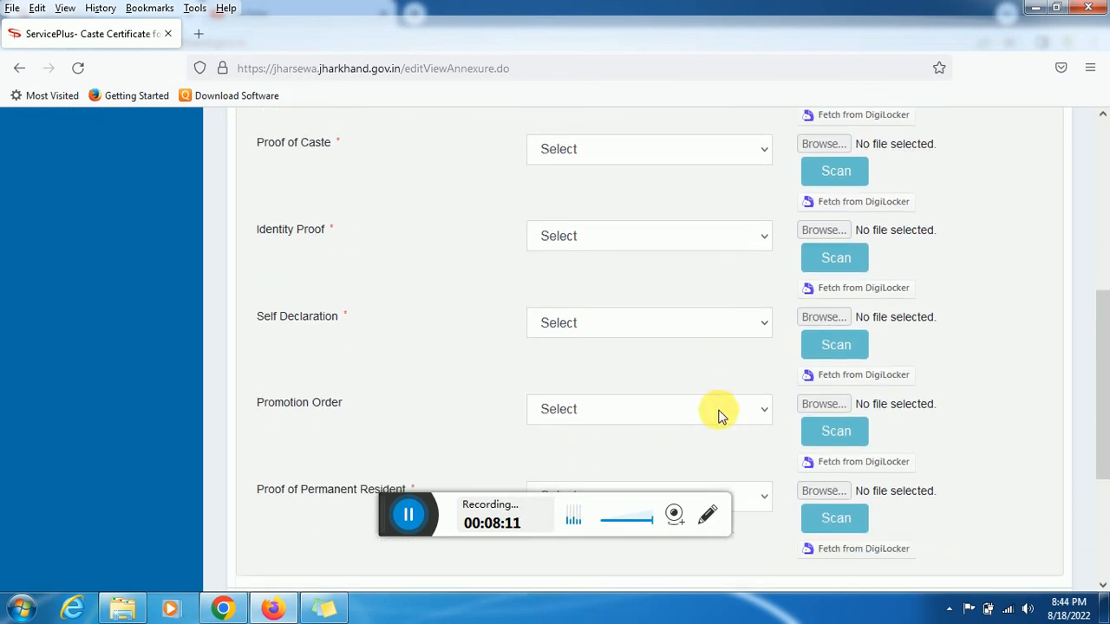
Set the Promotion Order document to 'Promotion order issued by employer'
click(718, 414)
click(718, 414)
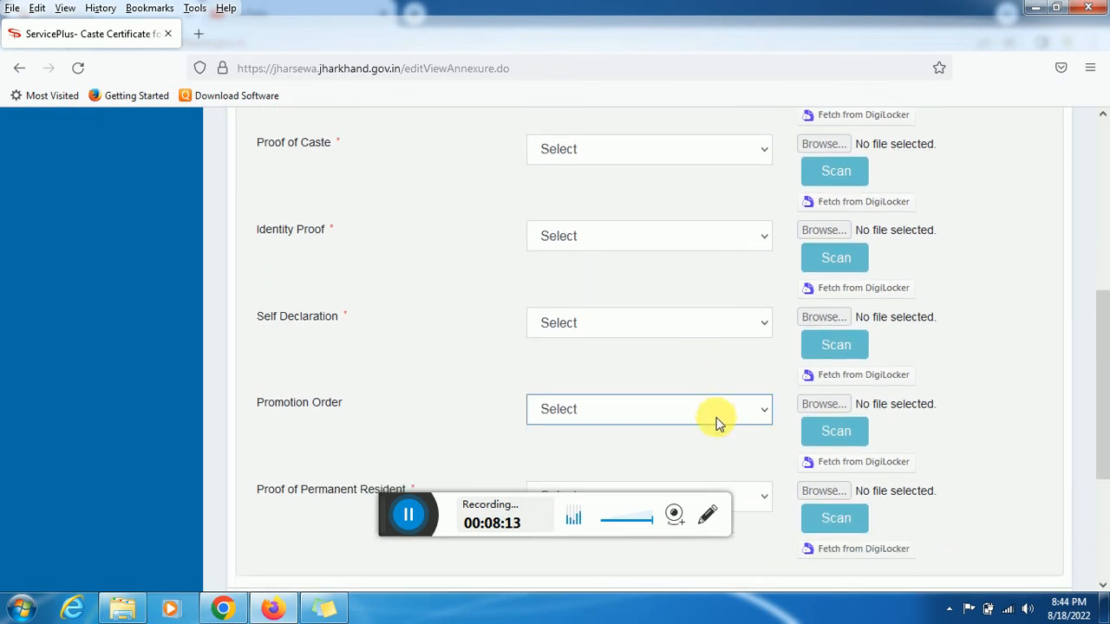
click(719, 420)
click(746, 459)
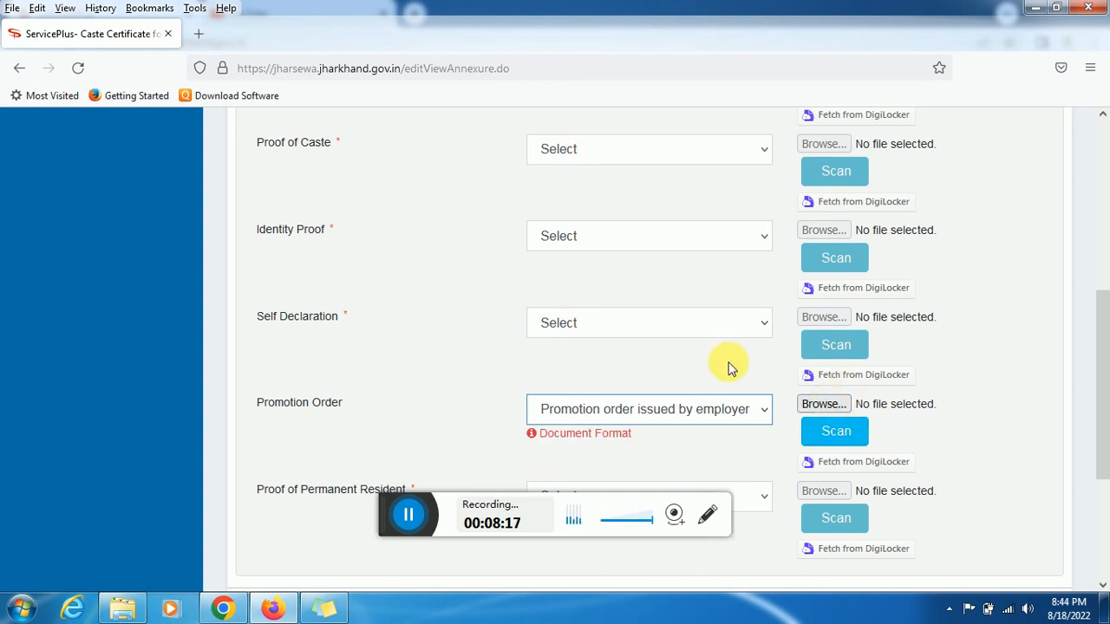
drag(1103, 355, 1102, 451)
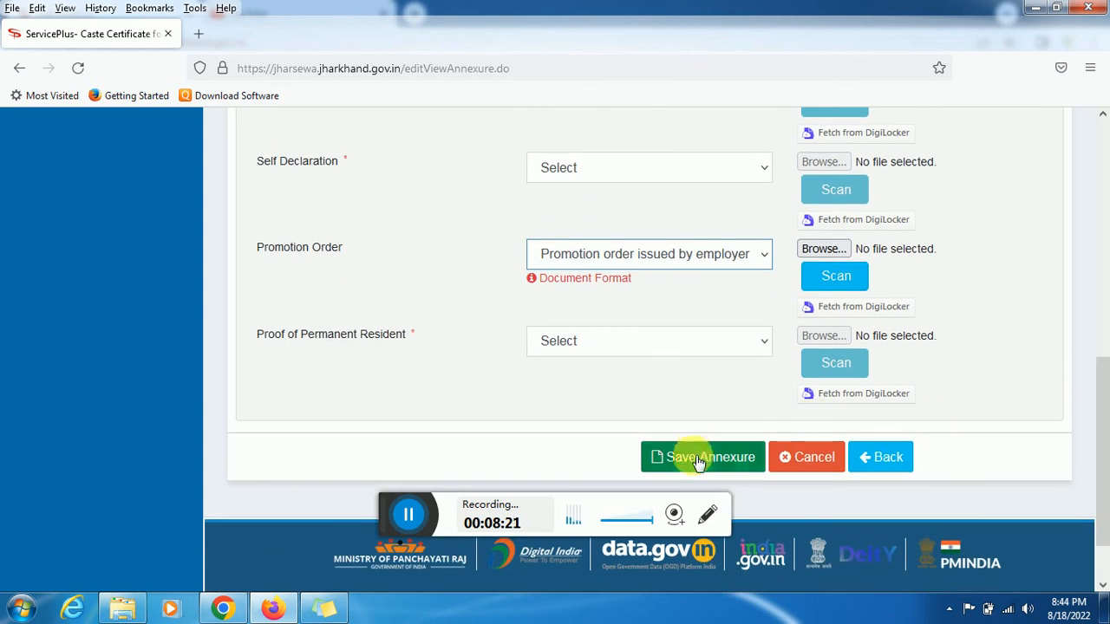